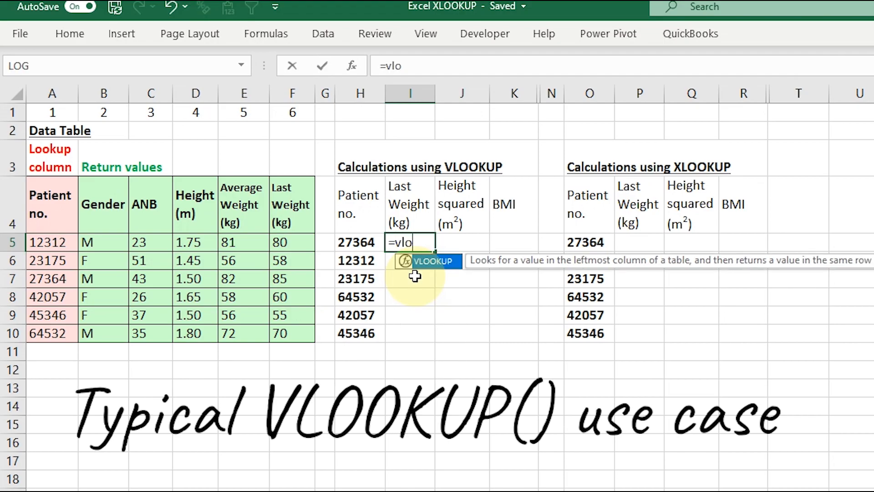
Complete the Last Weight formula in I5 as =VLOOKUP($H5,$A$5:$F$10,6,FALSE)
key(Tab)
click(359, 242)
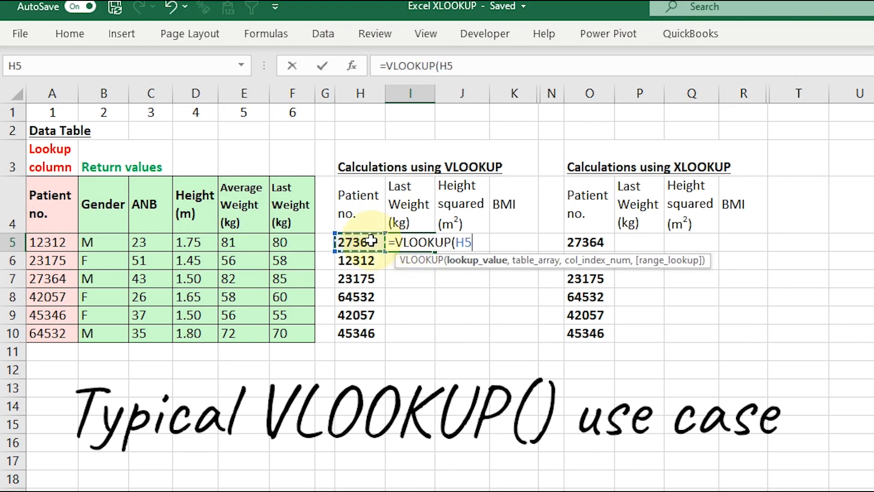
click(439, 65)
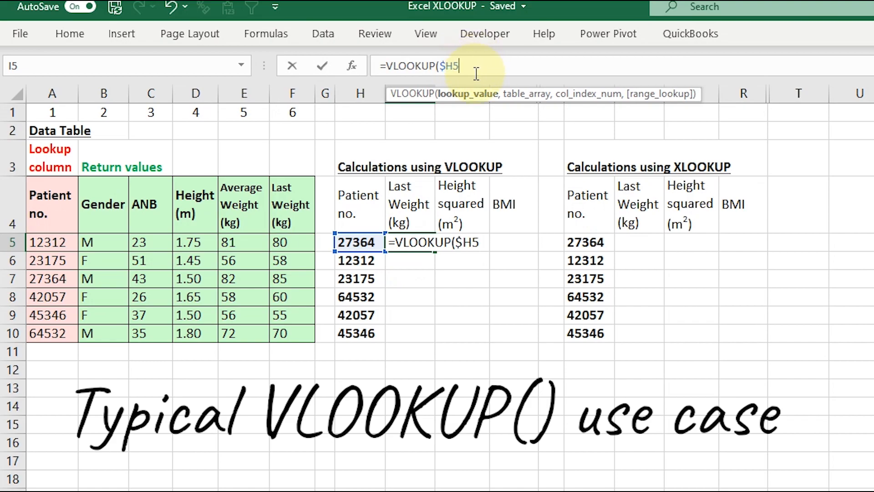
text(,)
drag(50, 242, 288, 335)
key(F4)
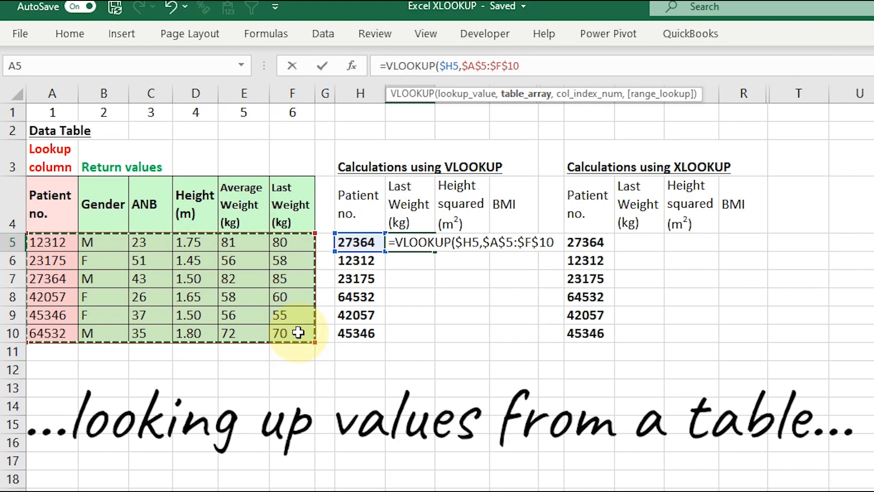
text(,)
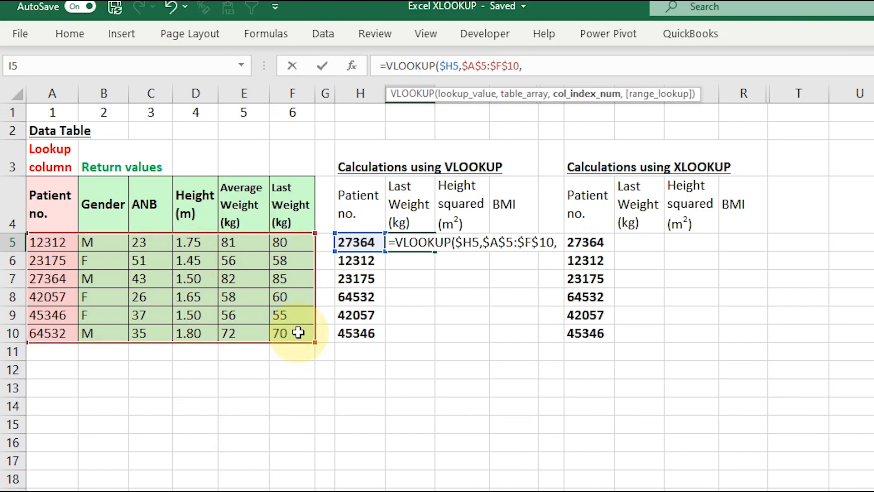
text(6,fa)
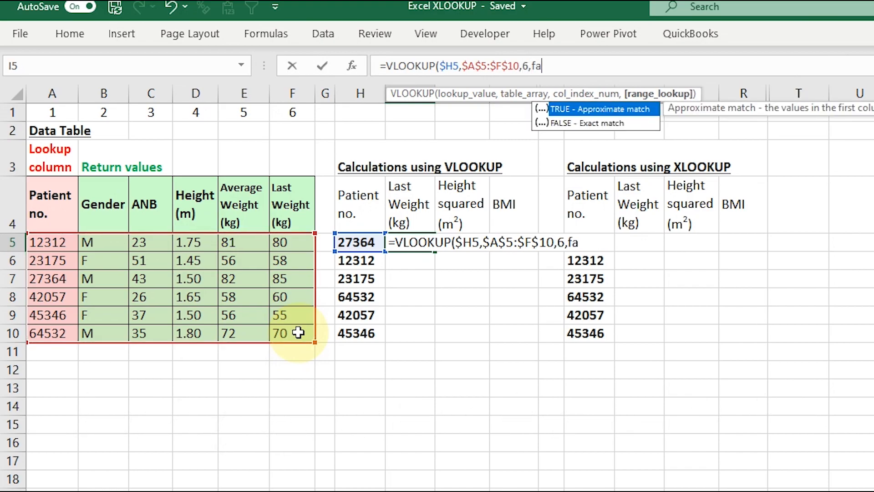
text(lse))
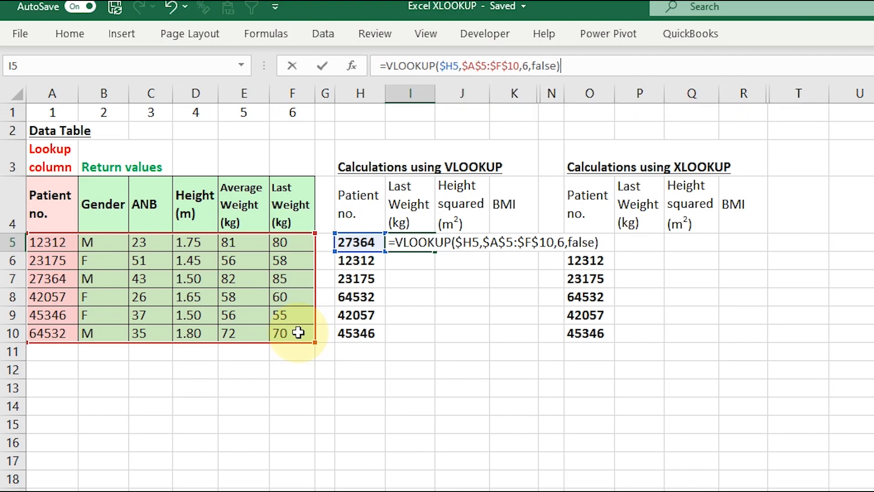
key(Return)
Fill the Last Weight formula from I5 down to I10, and undo the fill
click(421, 241)
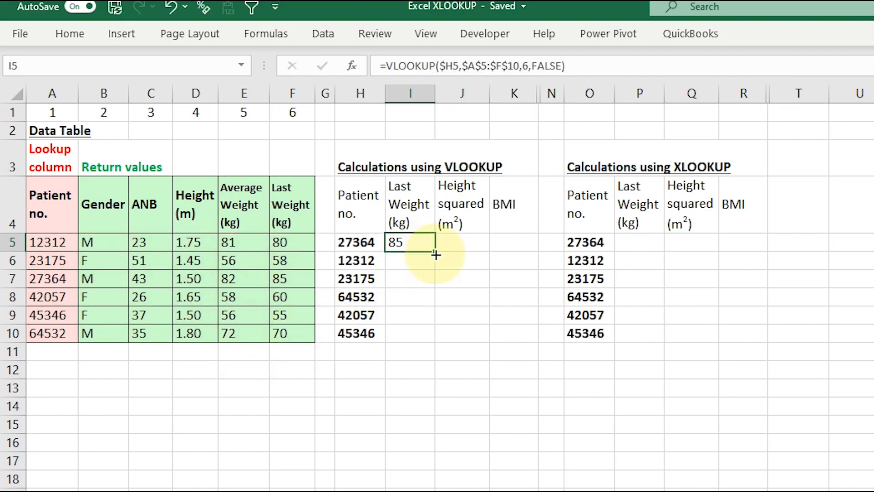
double_click(435, 251)
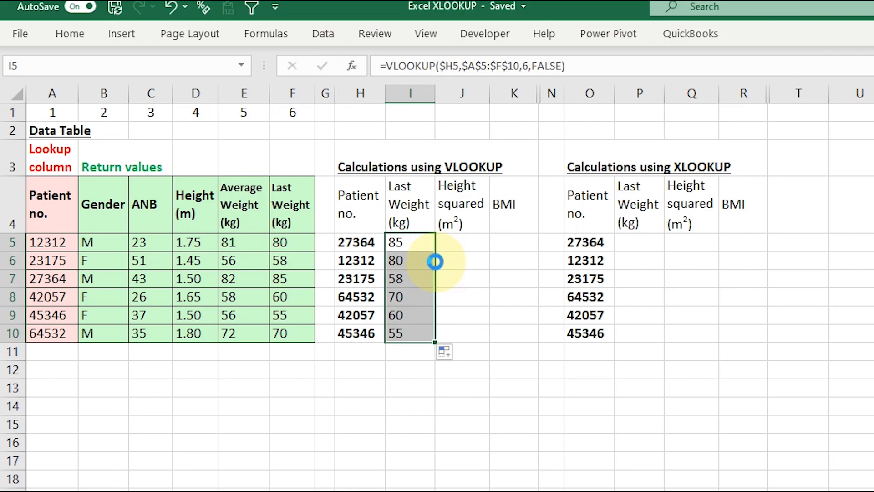
key(ctrl+z)
Insert a blank column before the Average Weight column of the data table
click(446, 244)
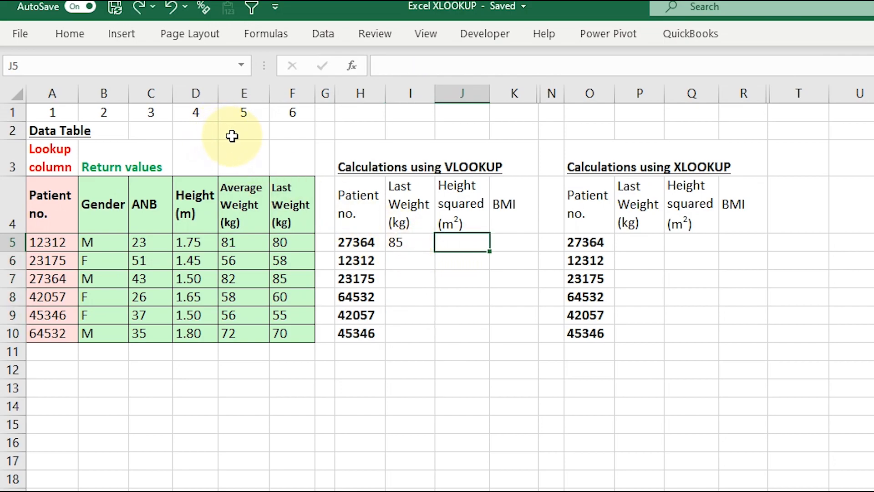
right_click(244, 94)
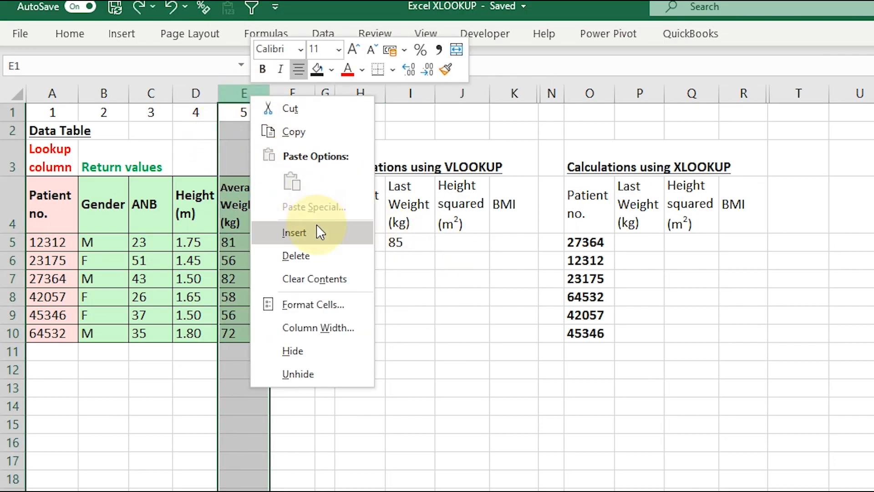
click(284, 230)
Examine the VLOOKUP result and column index argument in J5 against the Average Weight and Last Weight columns of the data table
click(506, 260)
click(461, 199)
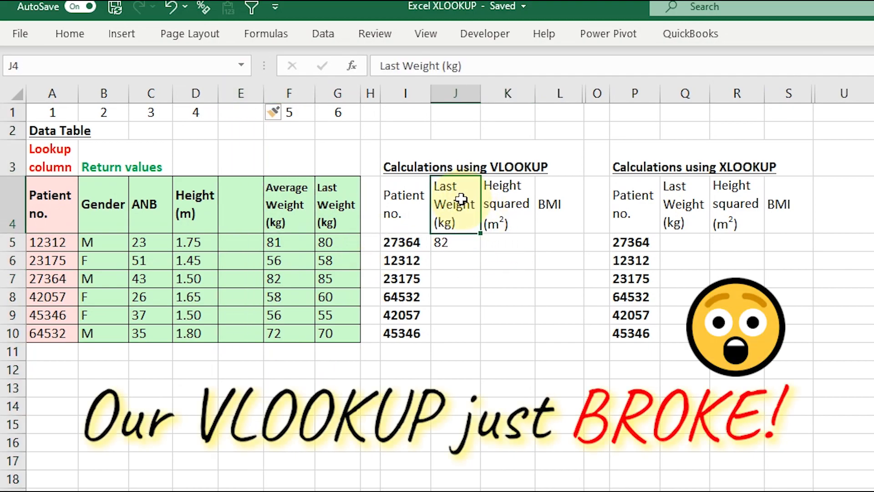
click(298, 216)
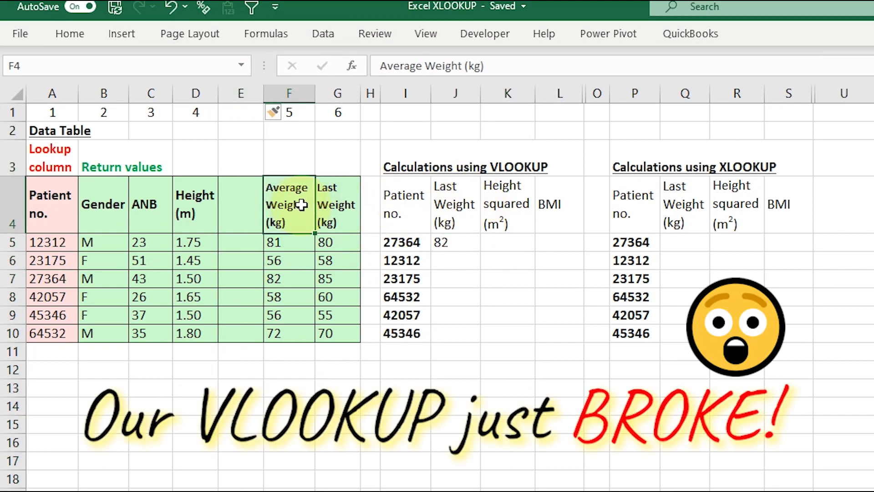
click(462, 245)
key(ctrl+z)
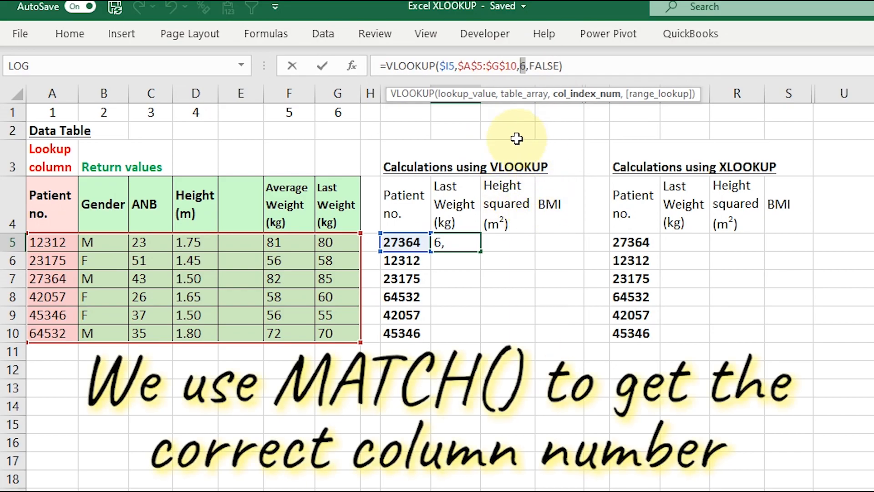
key(ctrl+Return)
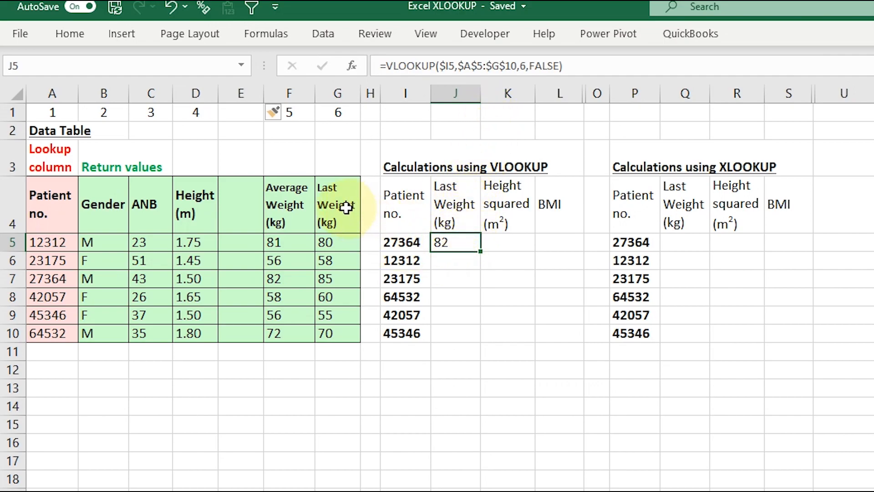
click(335, 242)
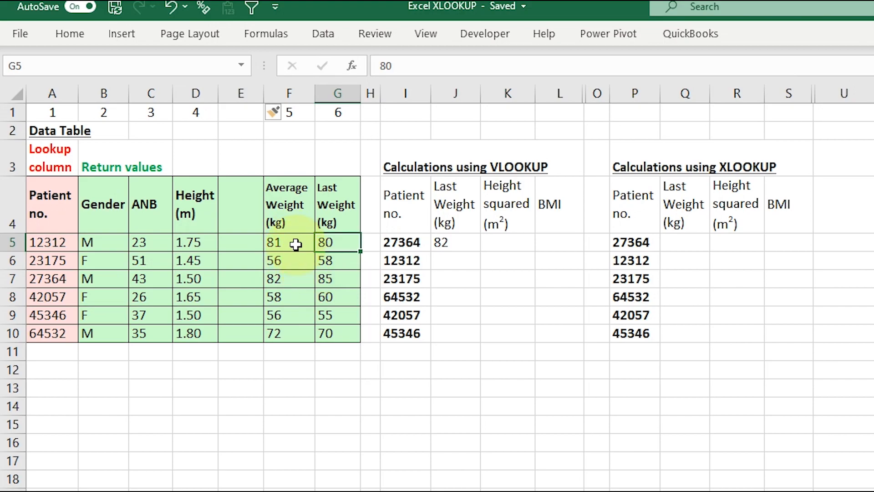
click(452, 243)
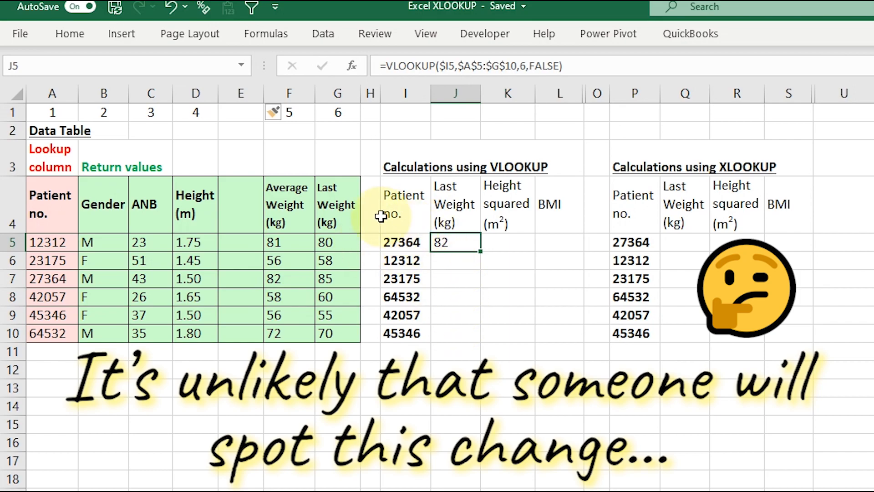
drag(392, 150, 541, 335)
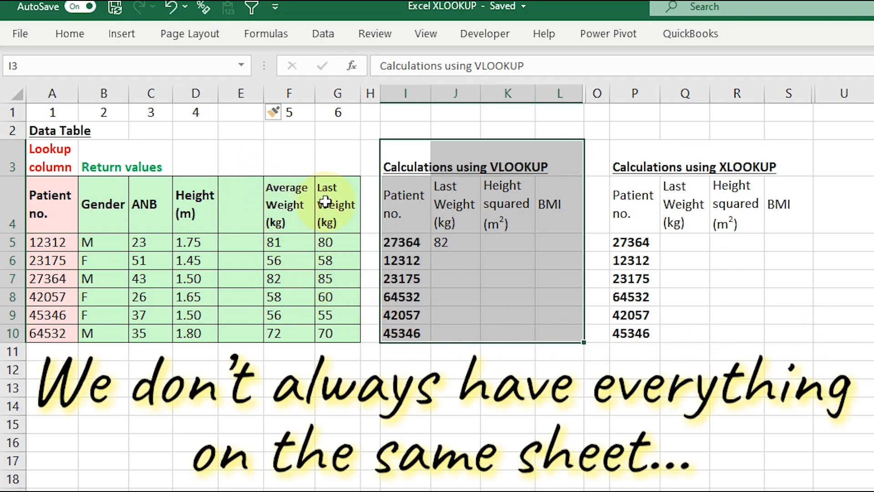
drag(333, 333, 35, 132)
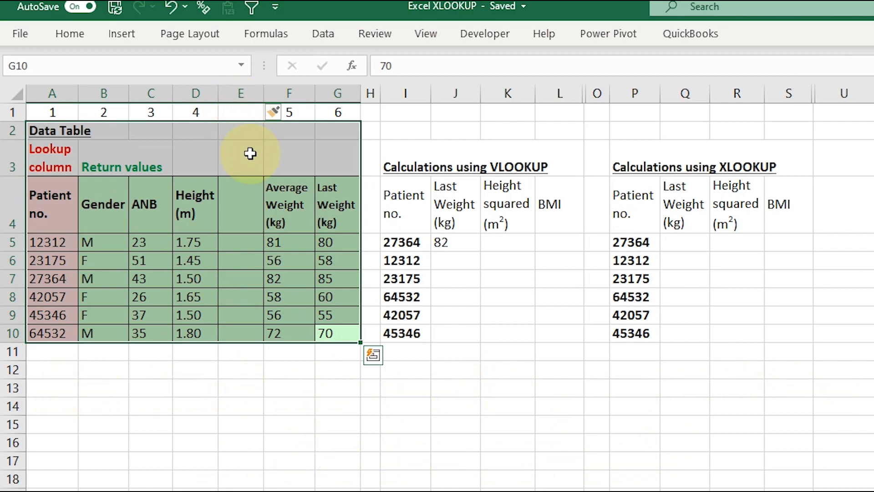
Fill the Last Weight VLOOKUP formula from J5 down to J10
click(453, 227)
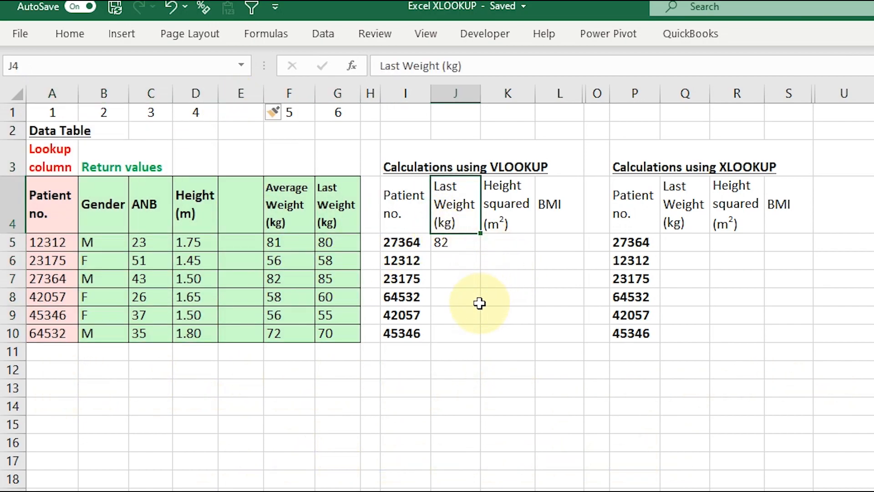
click(460, 244)
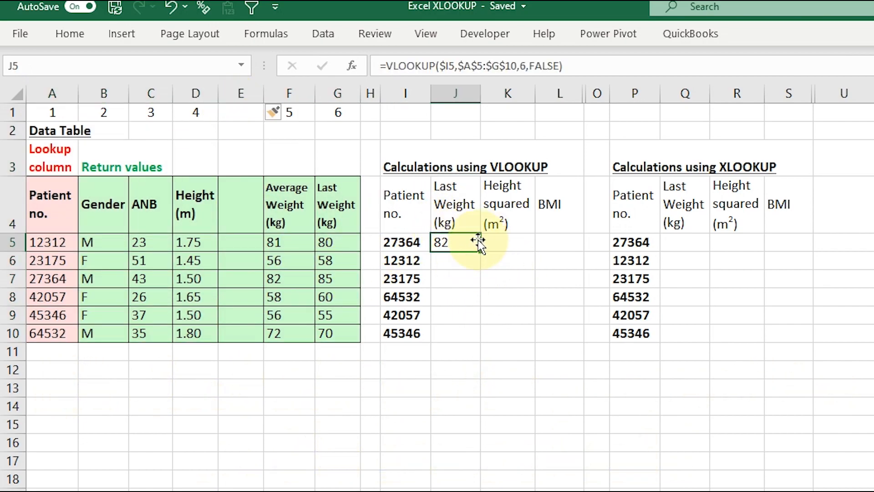
double_click(481, 251)
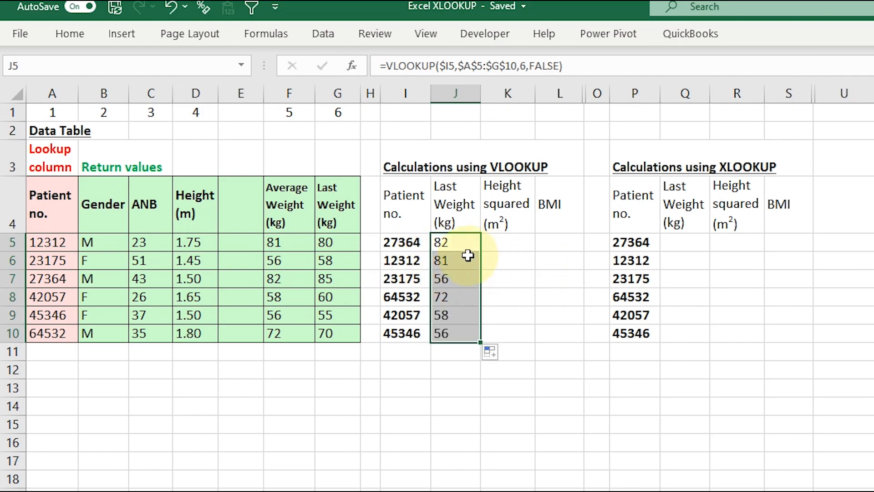
Delete the blank column E from the data table and check the Last Weight formula in I5
click(301, 162)
right_click(243, 98)
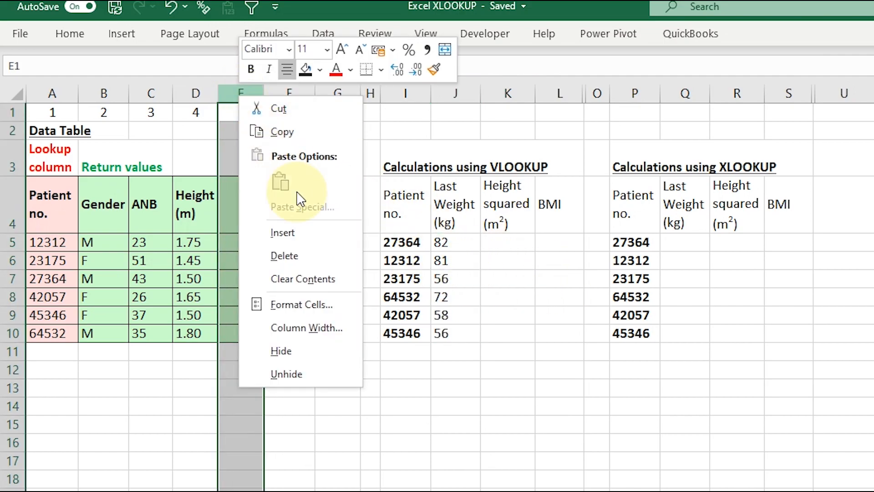
click(312, 254)
click(433, 250)
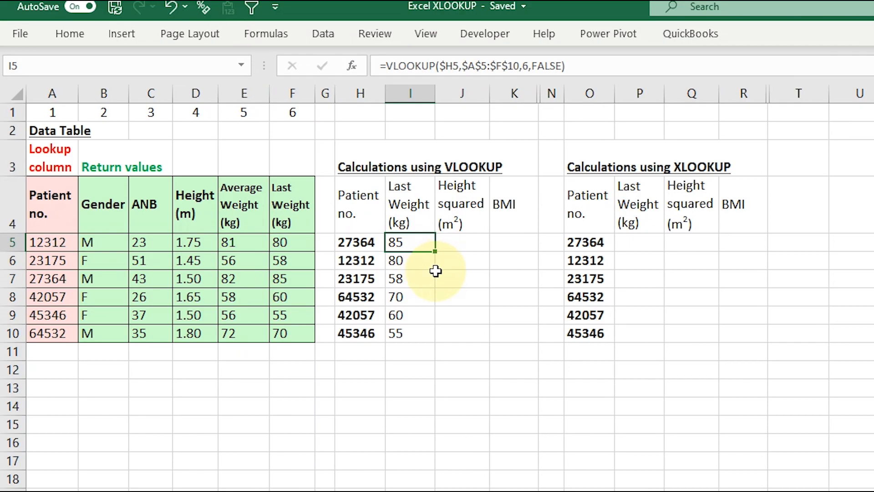
click(465, 242)
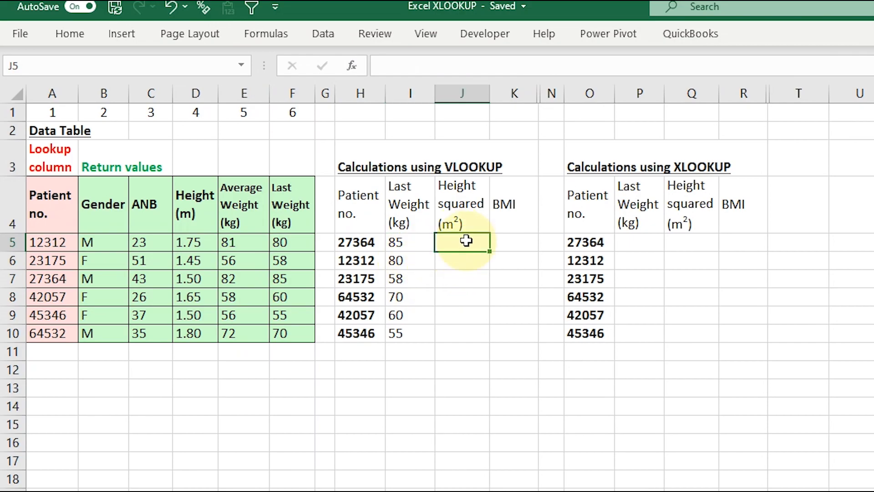
text(=vl)
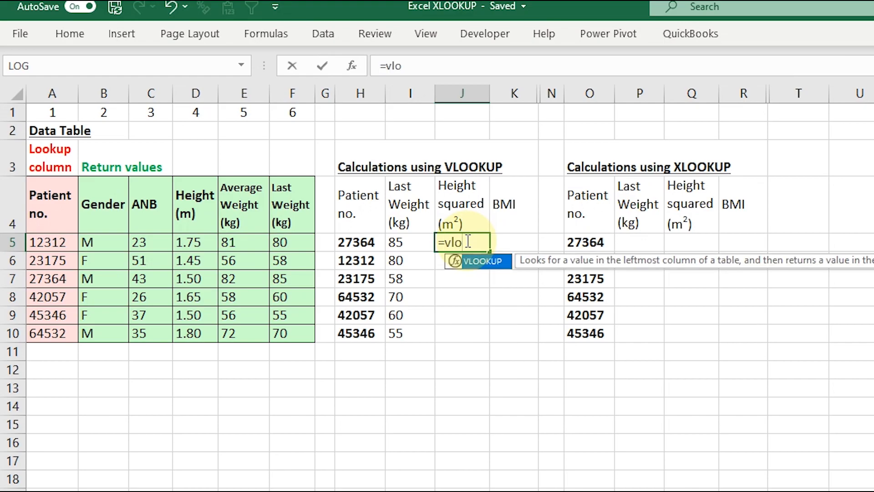
text(o)
key(Tab)
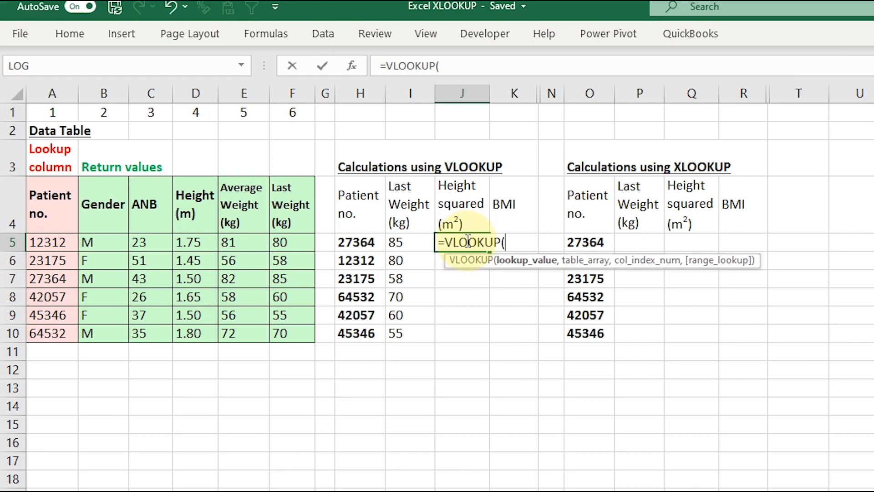
key(Escape)
Fill the Last Weight formula from I5 into J5 and set its column index to 4 to return the height
click(427, 247)
drag(435, 252, 469, 248)
click(469, 244)
click(533, 71)
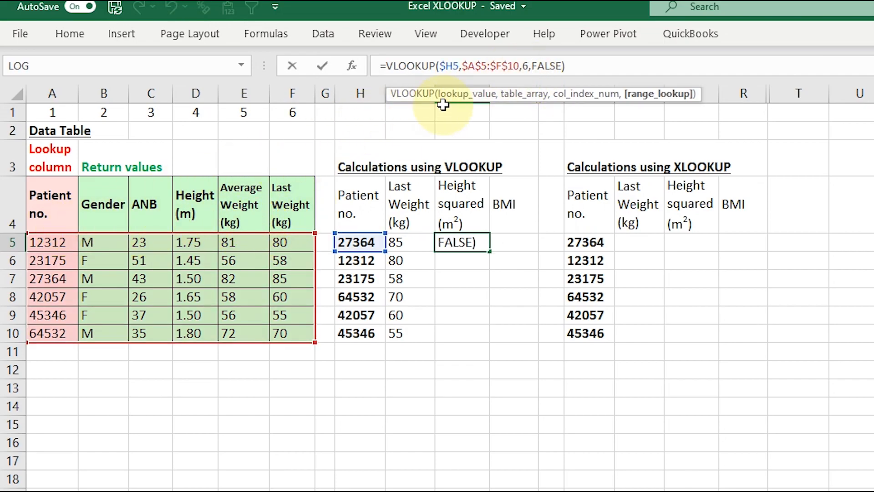
click(528, 66)
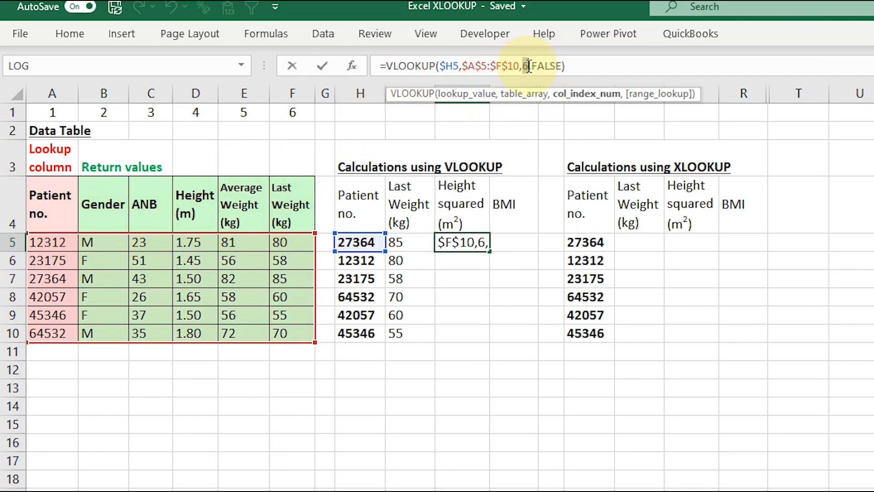
key(BackSpace)
text(4)
key(Return)
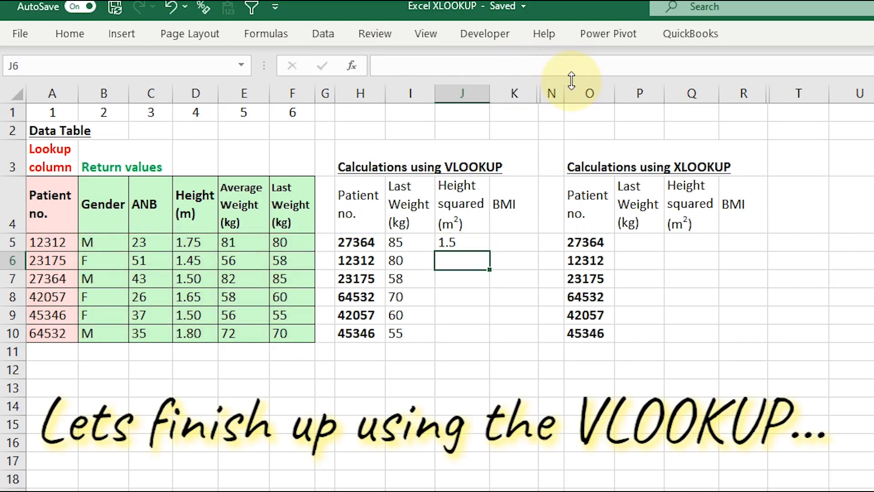
Square the height lookup in J5 by appending ^2, and fill the formula down to J10
click(469, 242)
click(608, 70)
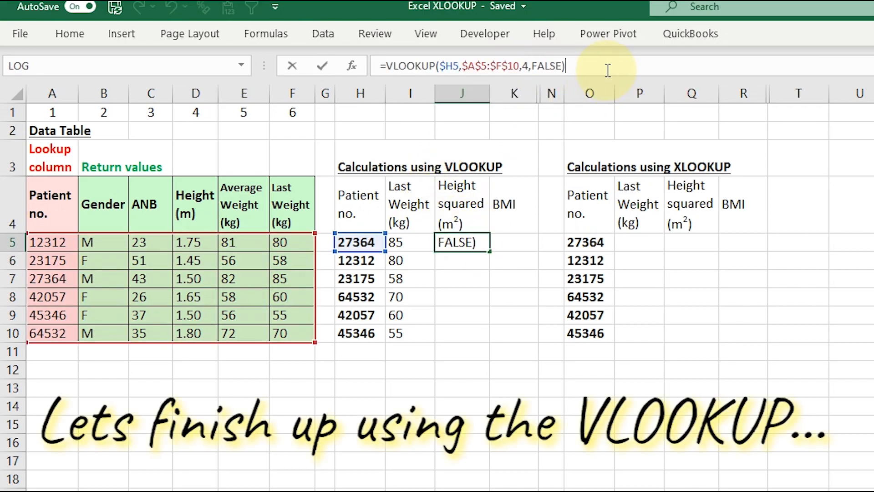
text(^2)
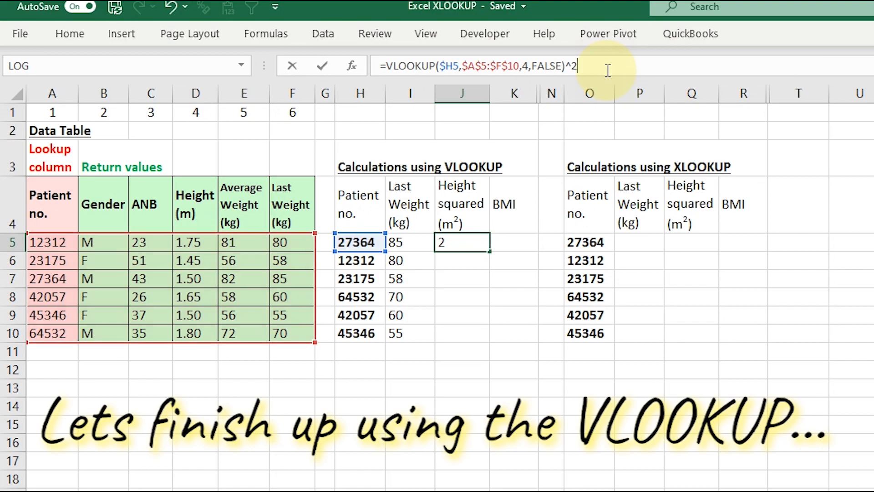
key(Return)
click(478, 243)
double_click(491, 248)
Calculate the BMI in K5 with =I5/J5 and fill the formula down to K10
click(508, 242)
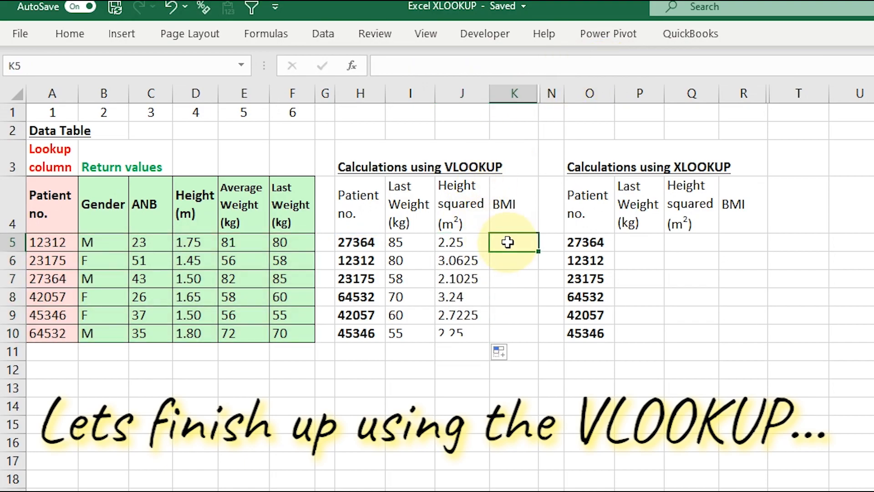
text(=)
key(Left)
key(Left)
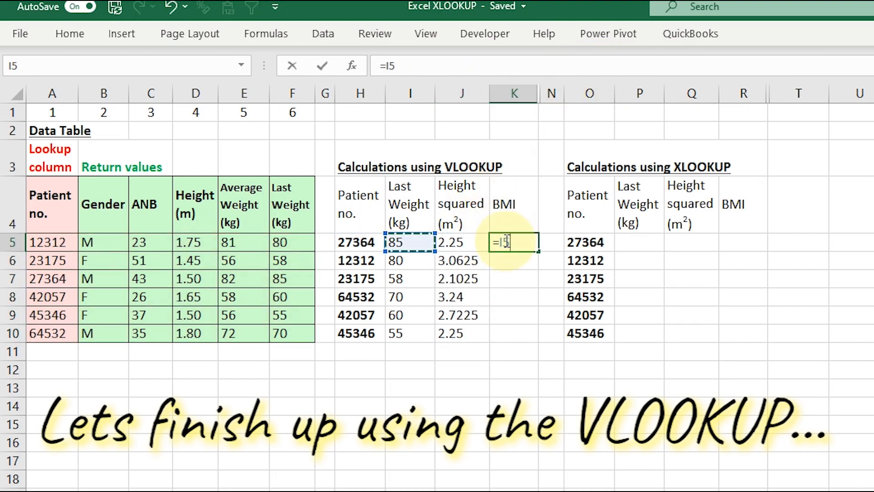
text(/)
key(Left)
key(Return)
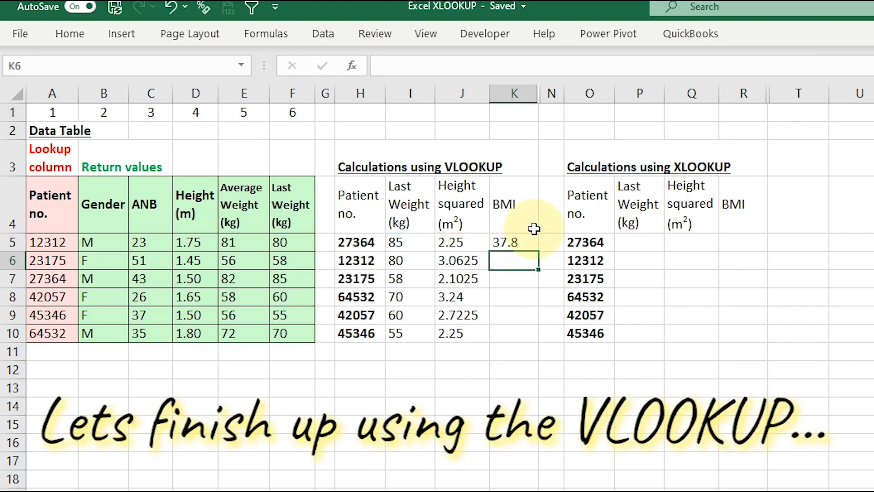
click(526, 244)
double_click(538, 251)
click(533, 145)
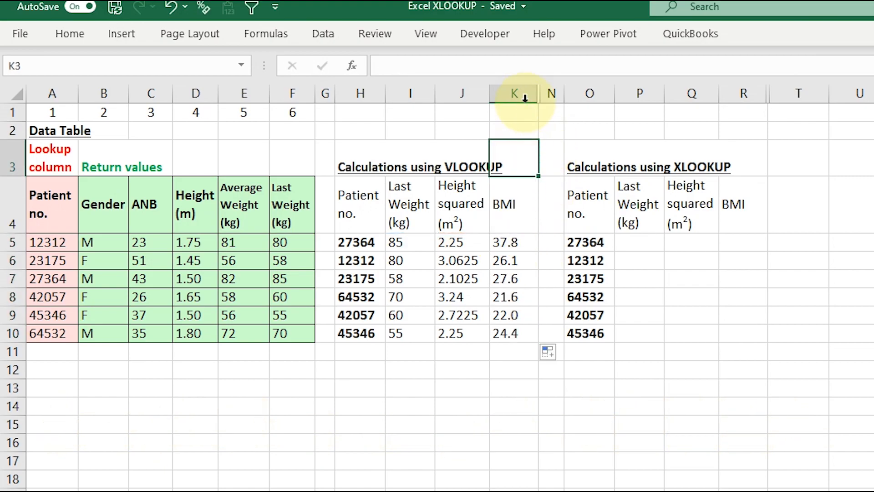
Unhide the check columns between the VLOOKUP BMI column K and column N
drag(514, 93, 553, 96)
right_click(552, 96)
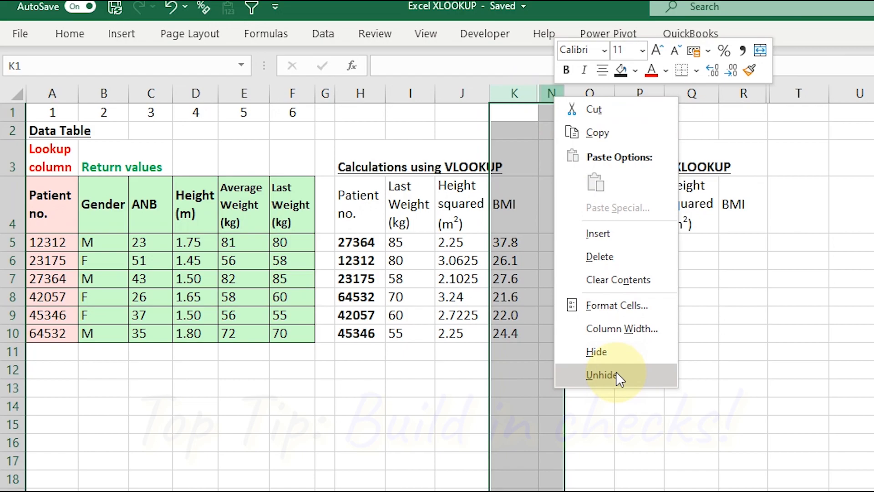
click(601, 374)
click(608, 297)
Review the correct BMI values in column L and the comparison formulas beside them in column M
click(585, 237)
key(Down)
key(Down)
key(Down)
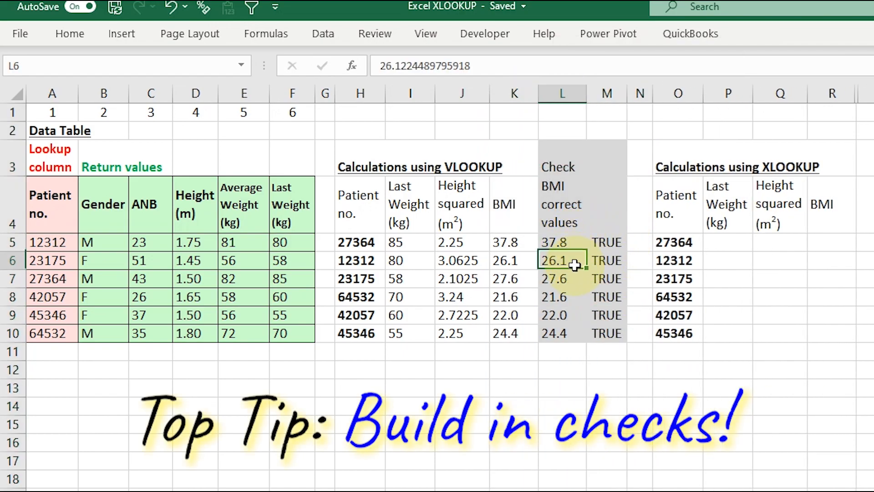
click(610, 240)
key(Down)
key(Down)
key(Down)
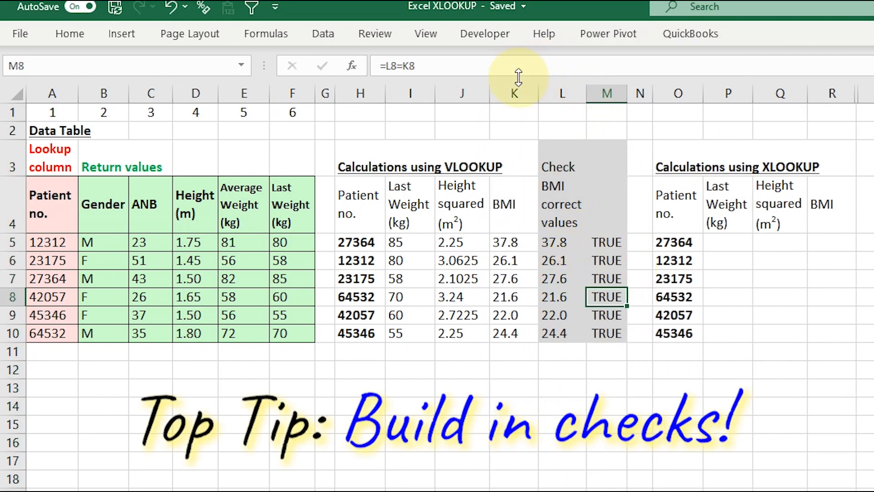
key(F2)
key(Escape)
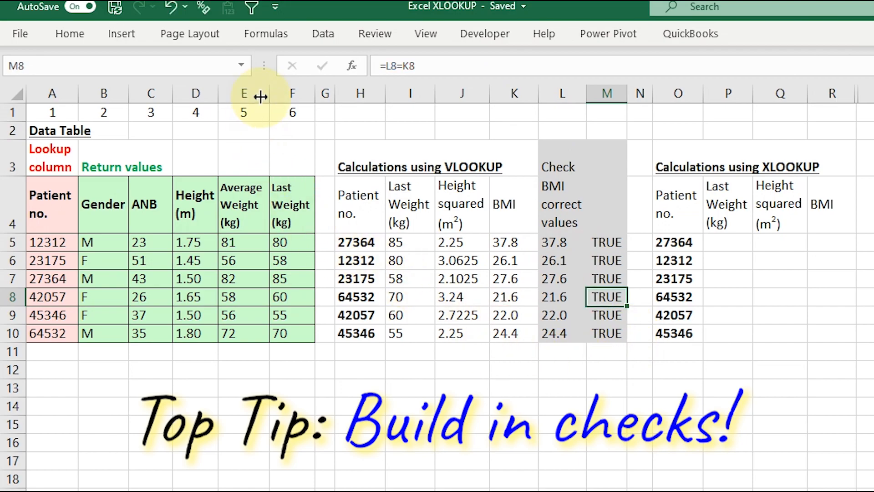
Insert a blank column before Average Weight in the data table and inspect the VLOOKUP formula in J5
right_click(286, 93)
key(Escape)
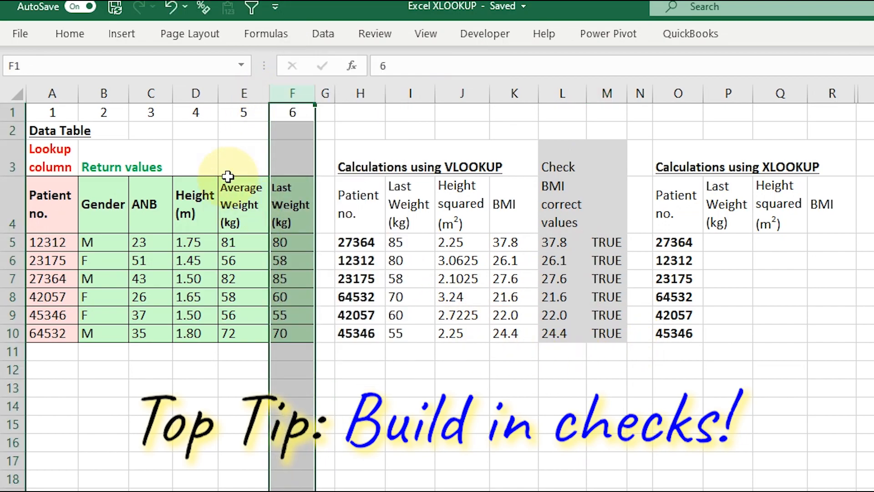
right_click(241, 93)
click(292, 233)
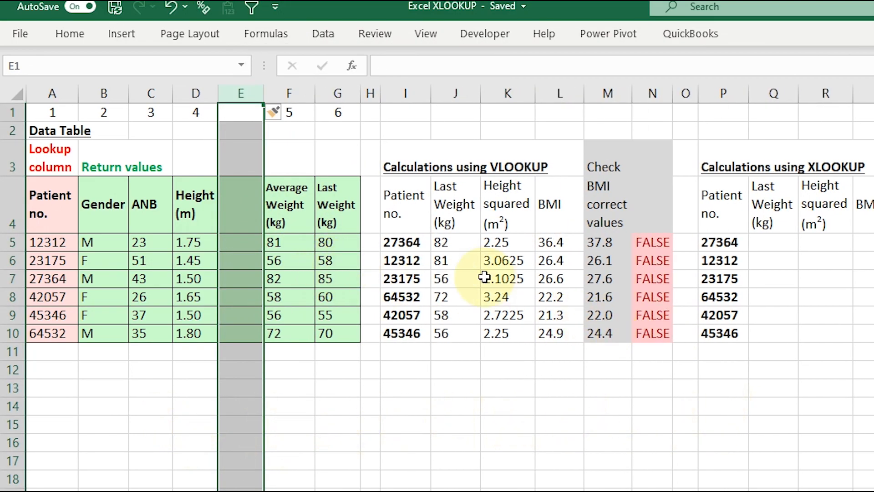
click(452, 242)
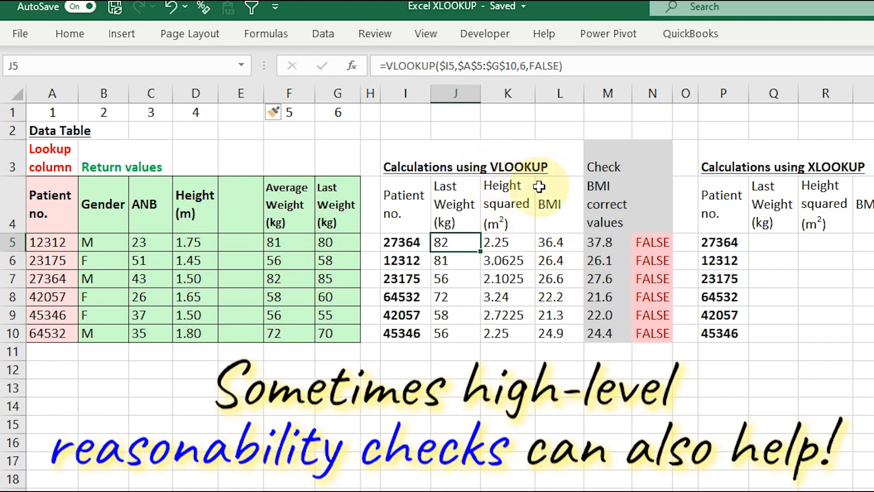
click(524, 261)
Delete the inserted blank column E from the data table
right_click(238, 94)
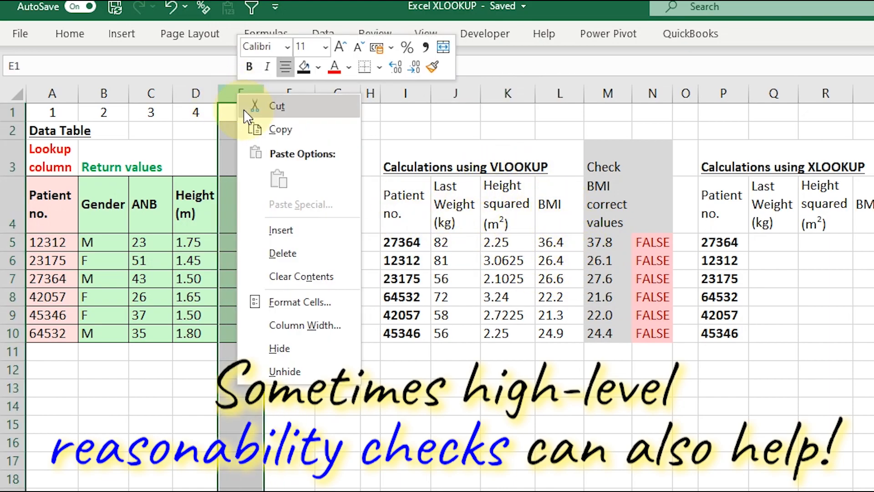
click(313, 255)
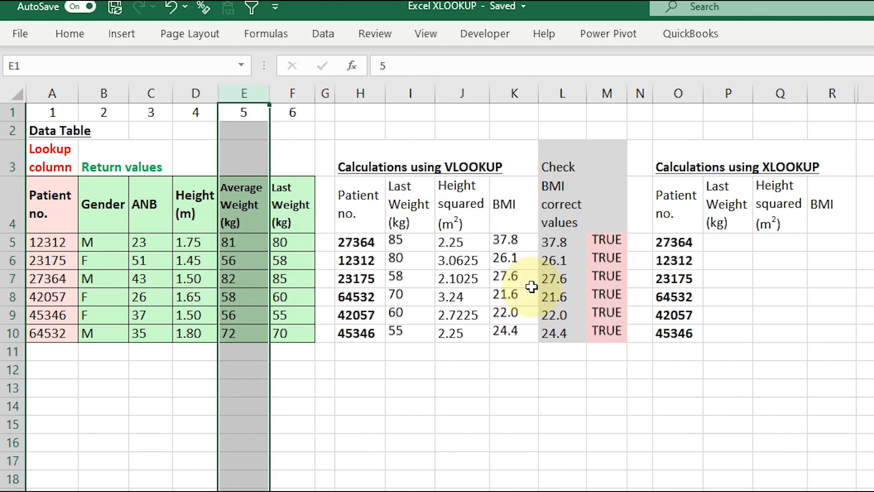
Start an XLOOKUP formula in P5 with $O5 as the lookup value, locking its column
click(743, 243)
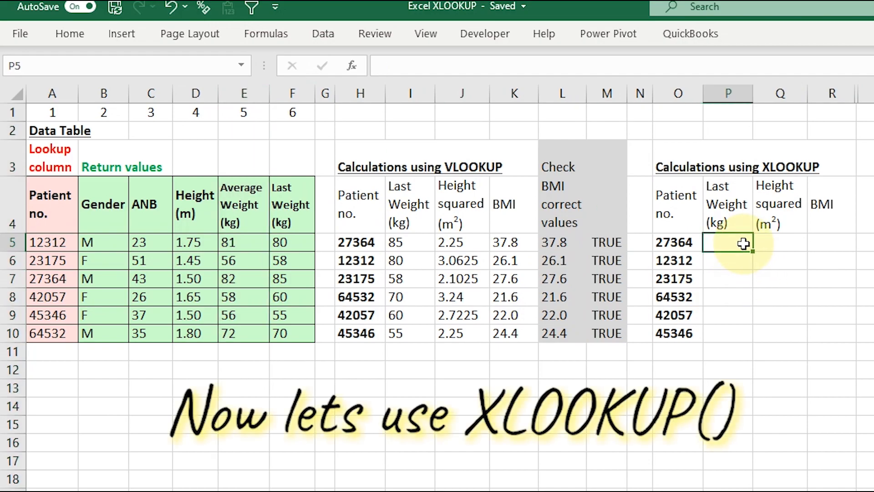
text(=xl)
key(Tab)
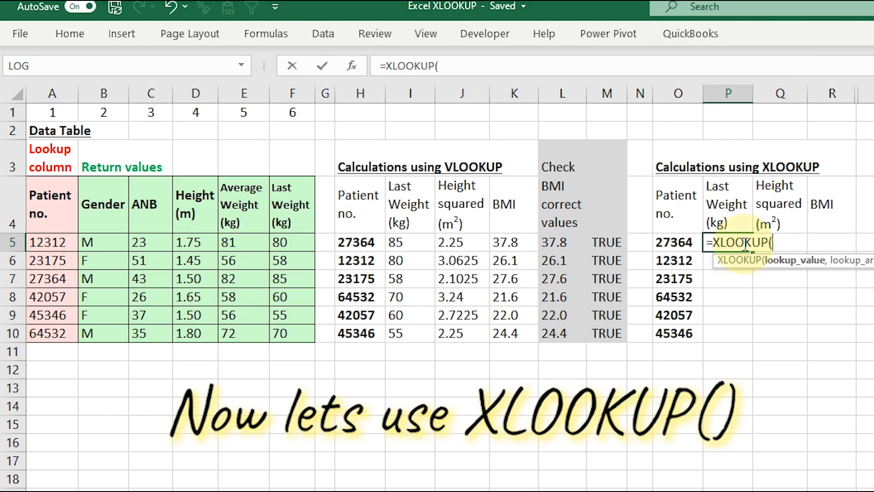
click(672, 241)
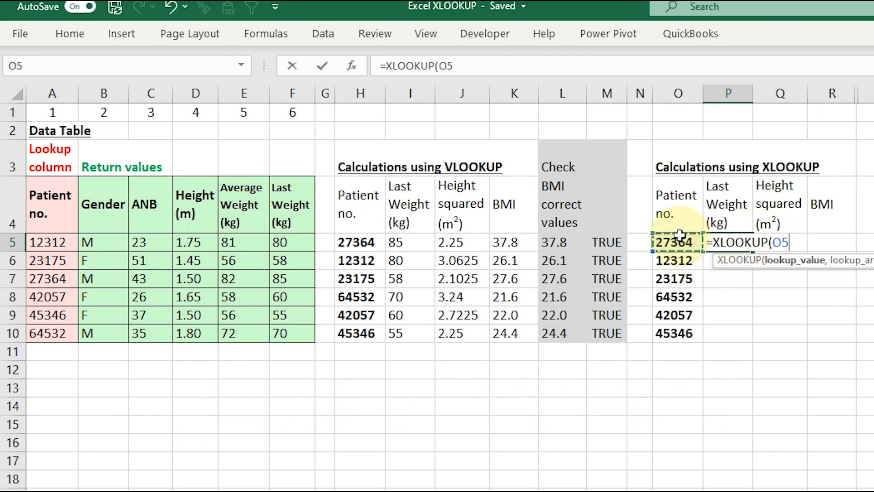
click(441, 67)
text($)
click(508, 62)
text(,)
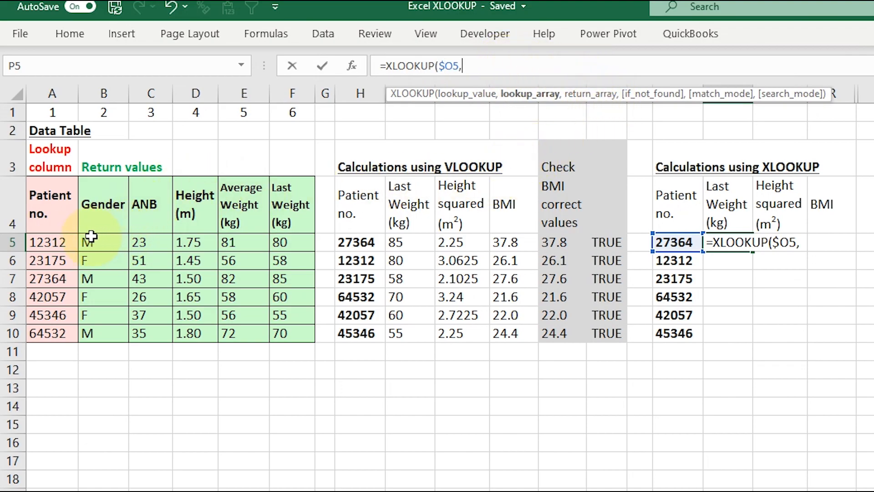
Add $A$5:$A$10 as the lookup array and $F$5:$F$10 as the return array of the XLOOKUP in P5
drag(63, 239, 60, 333)
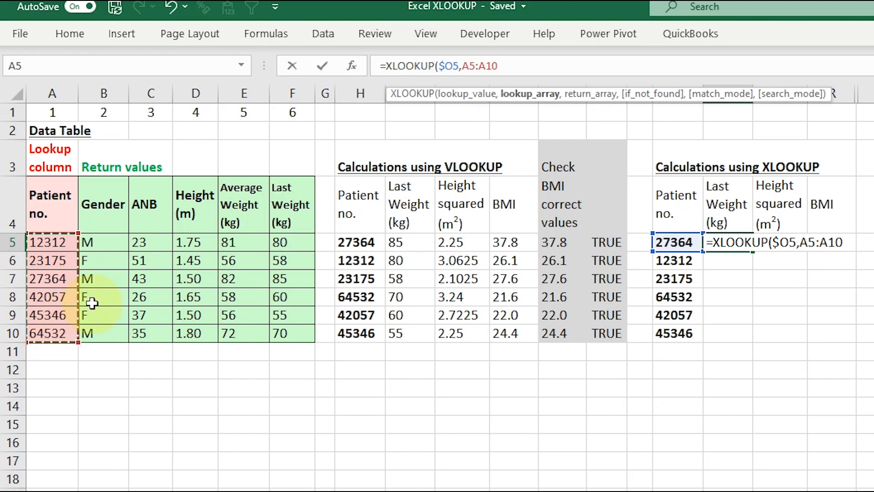
key(F4)
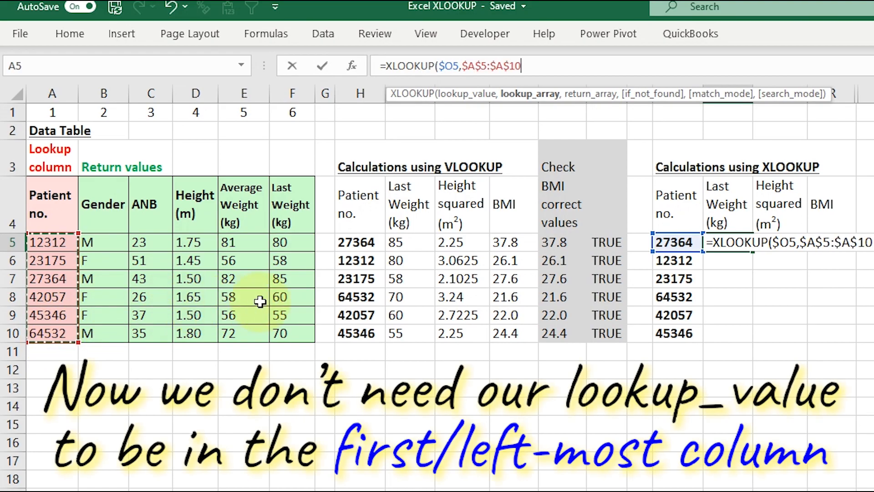
text(,)
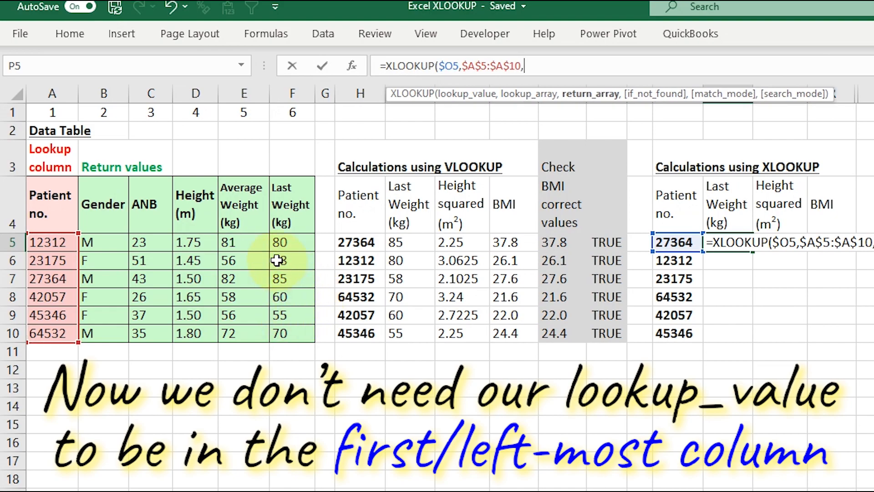
drag(292, 240, 312, 326)
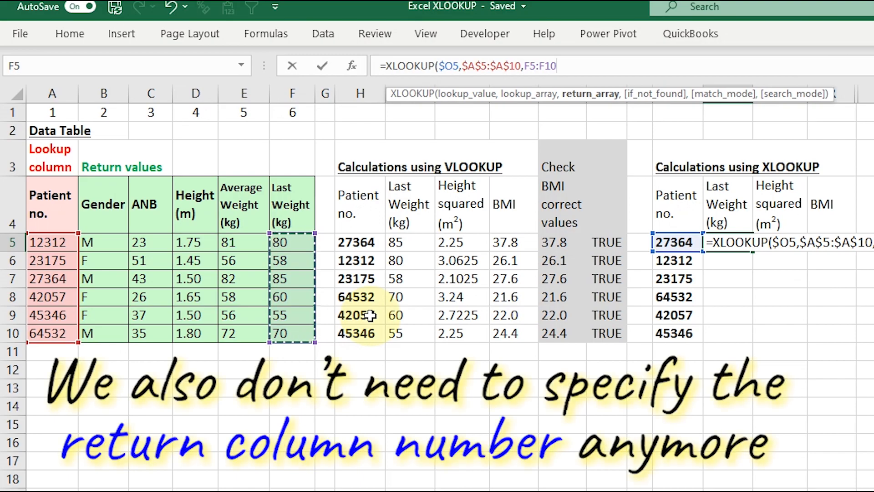
text(,)
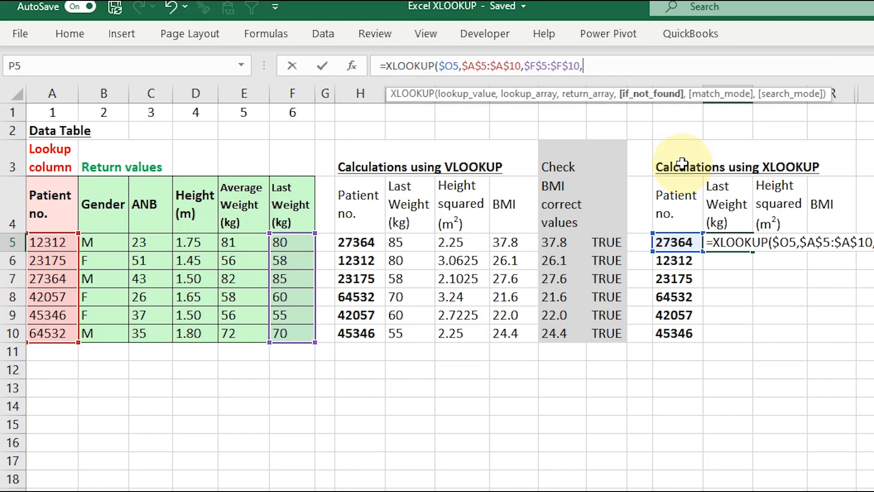
Complete the P5 XLOOKUP with no not-found value and exact match mode 0, and fill it down to P10
text(,)
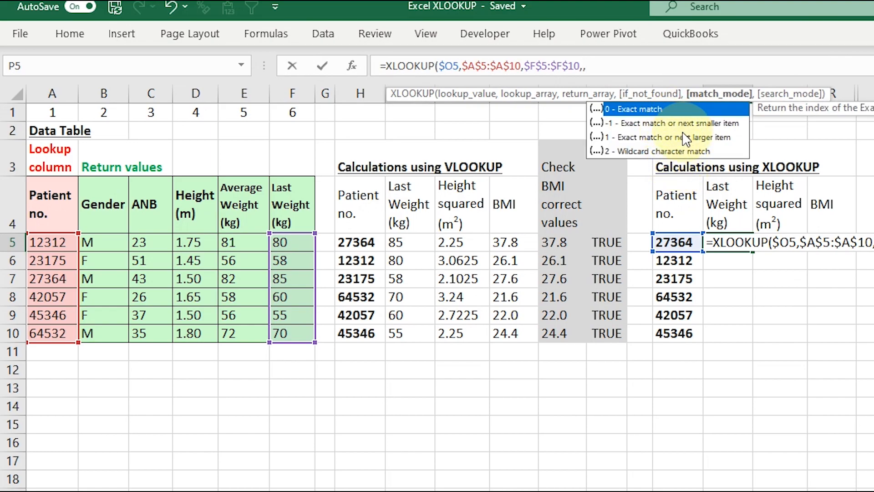
text(0)
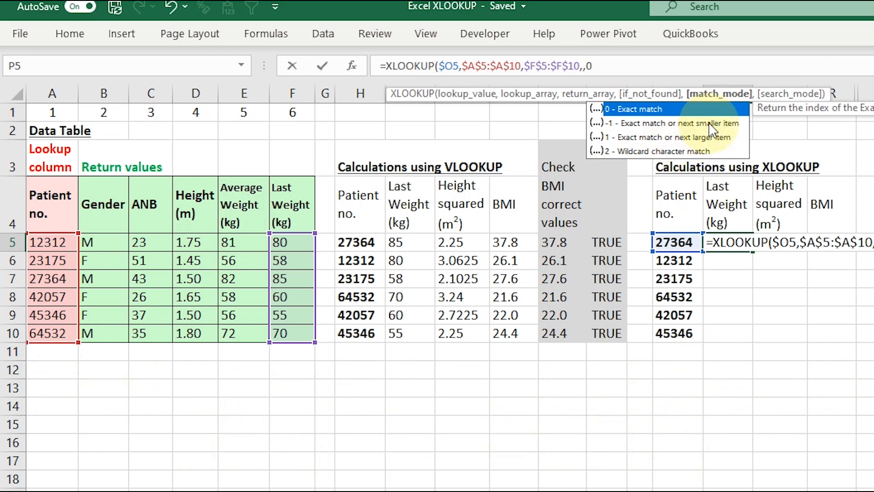
text(,)
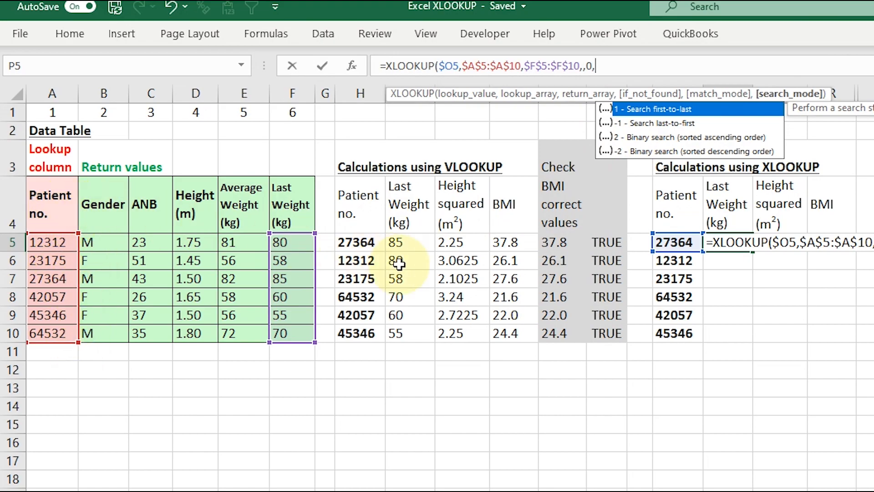
key(Return)
key(Up)
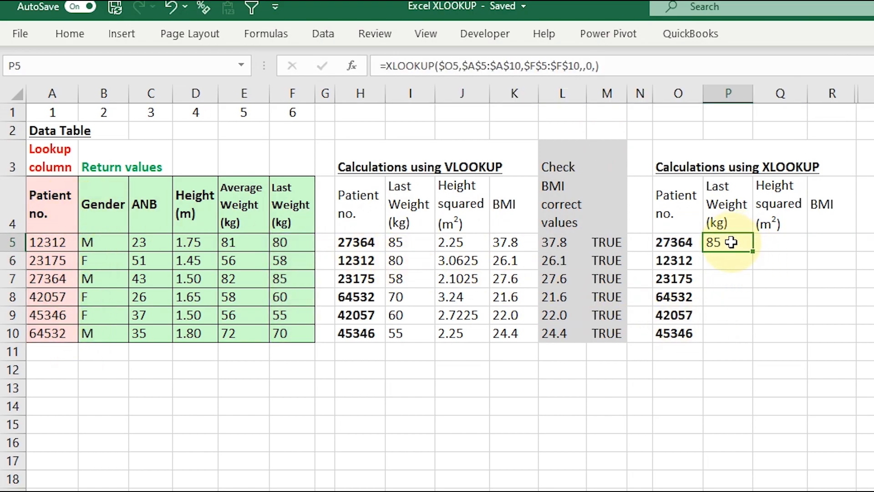
double_click(752, 251)
Fill the XLOOKUP formula from P5 into Q5 and move its return array to the Height range $D$5:$D$10
click(780, 249)
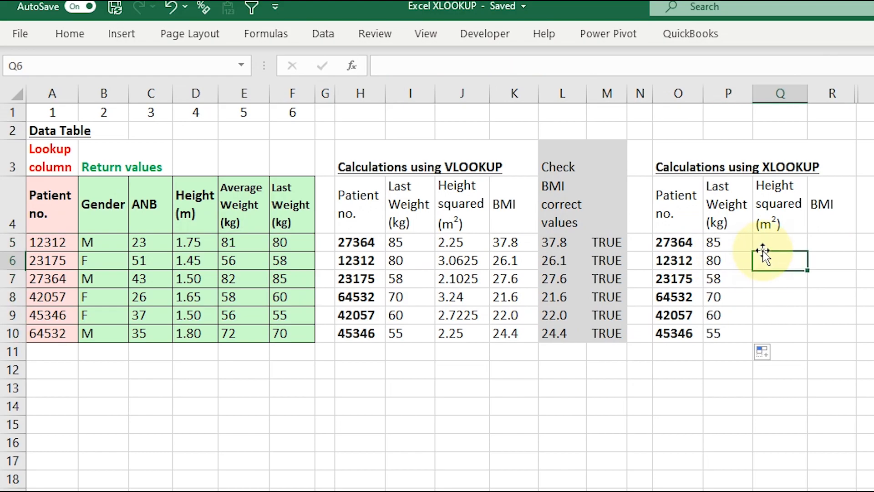
key(Left)
drag(793, 251, 793, 250)
click(787, 245)
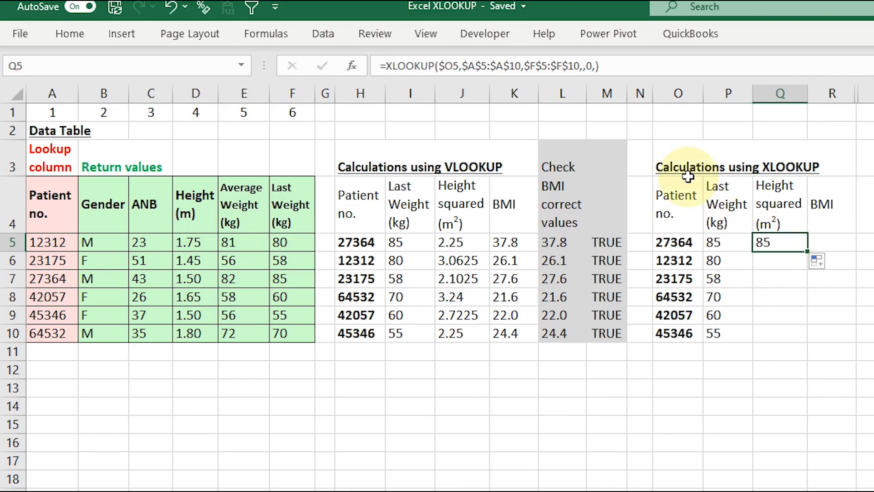
click(580, 66)
drag(292, 236, 198, 243)
key(Return)
key(Up)
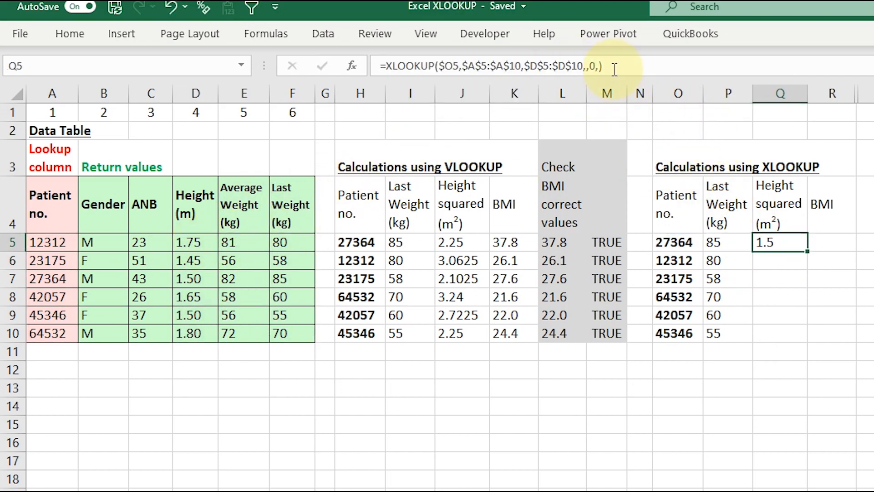
Square the height lookup in Q5 by appending ^2 to the formula
click(616, 67)
text(^)
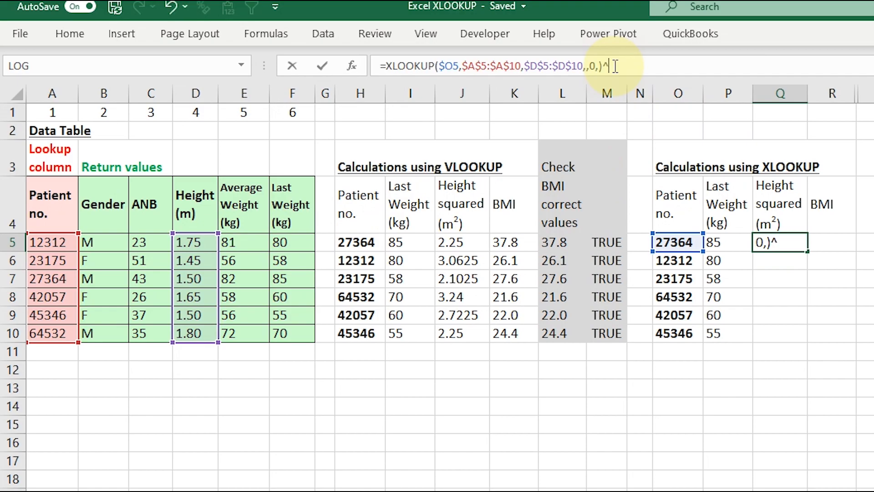
text(2)
key(Return)
key(Up)
Calculate the BMI in R5 with =P5/Q5
click(821, 243)
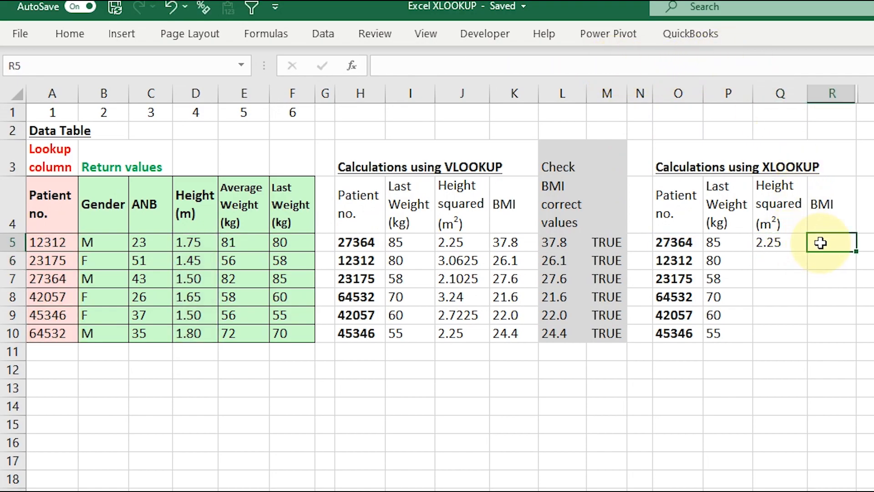
key(Left)
key(Left)
text(/)
key(Left)
key(Return)
Fill the Height squared and BMI formulas from Q5:R5 down to row 10
drag(777, 242, 826, 242)
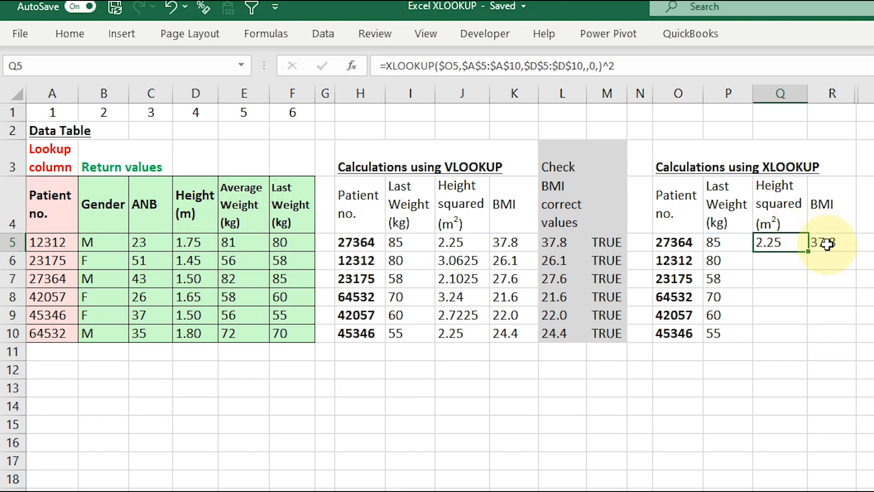
double_click(855, 252)
click(787, 364)
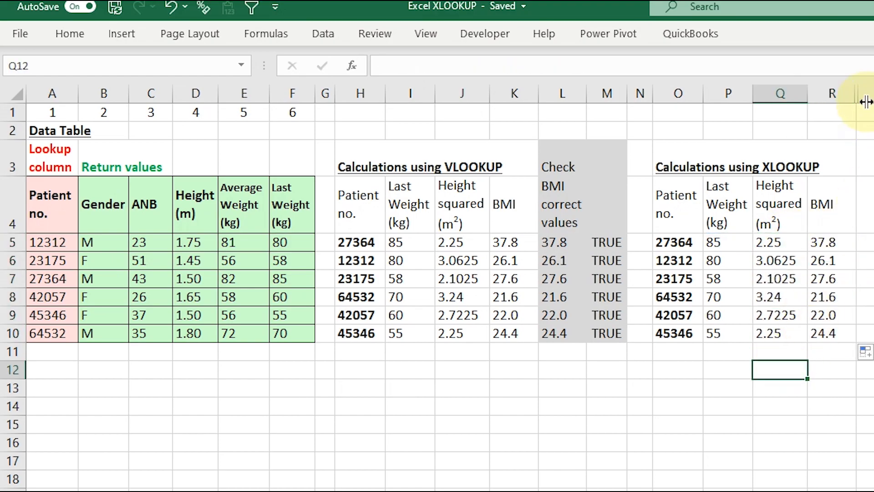
Unhide the check column beside the XLOOKUP BMI column R
click(843, 94)
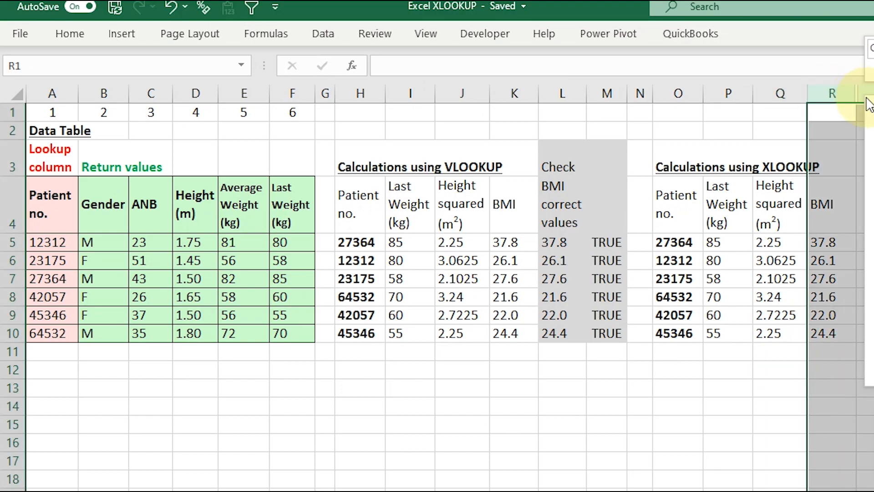
click(780, 279)
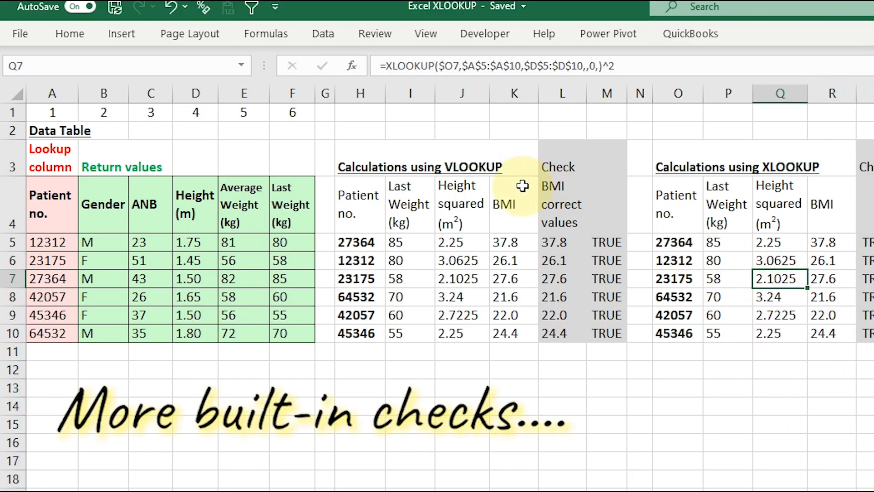
Narrow the spacer columns N and G and the Gender column B
click(645, 95)
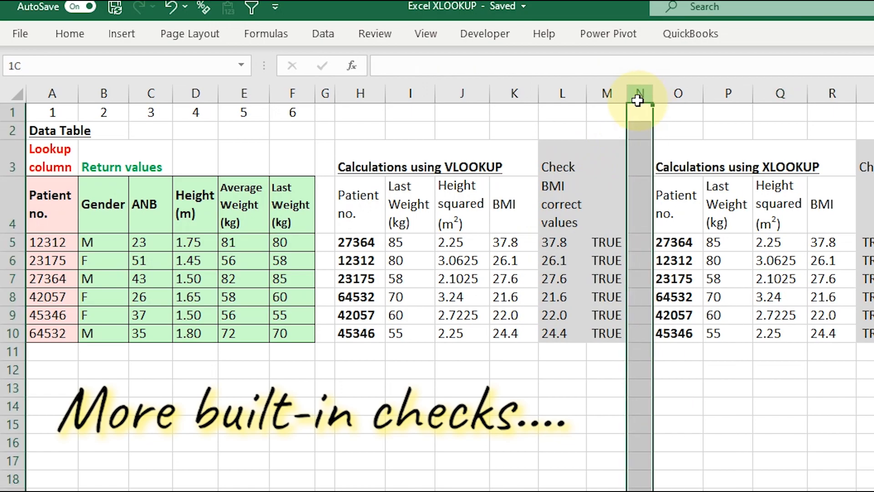
drag(652, 93, 640, 94)
click(469, 205)
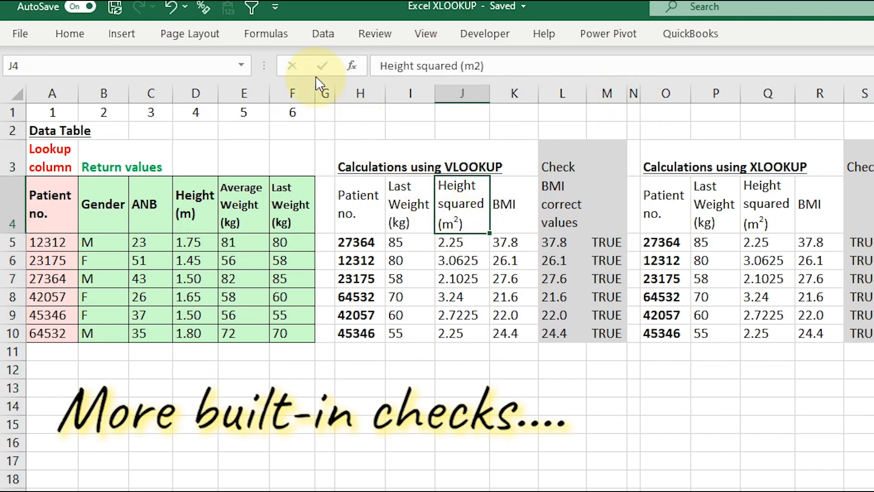
drag(339, 94, 320, 92)
drag(128, 93, 121, 94)
click(777, 360)
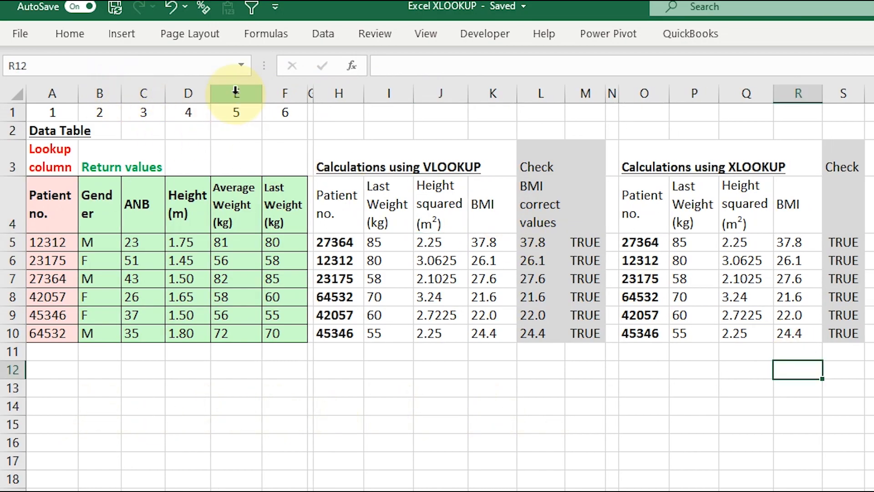
Insert a blank column before the Average Weight column E of the data table
right_click(236, 95)
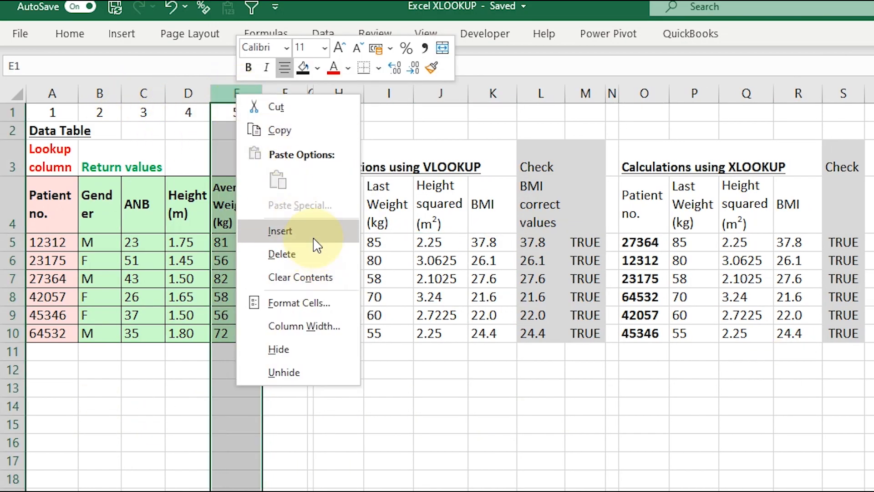
click(531, 366)
scroll(273, 176, down, 1)
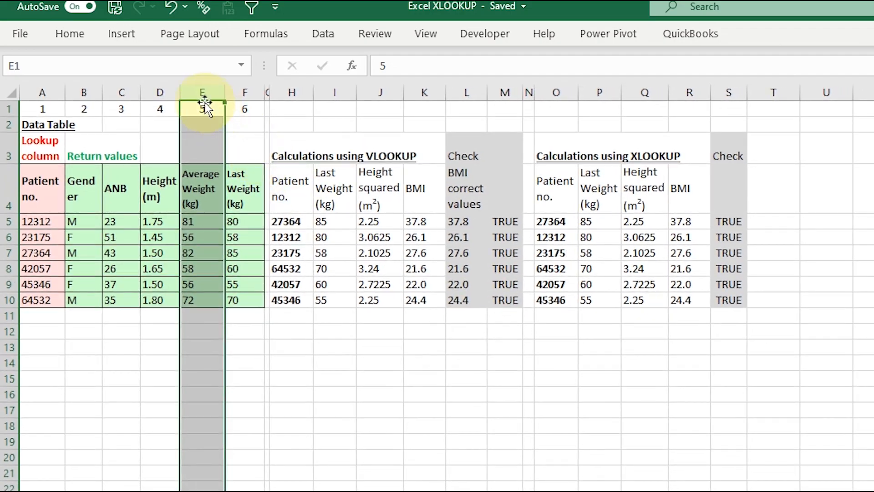
right_click(204, 94)
click(250, 242)
click(681, 394)
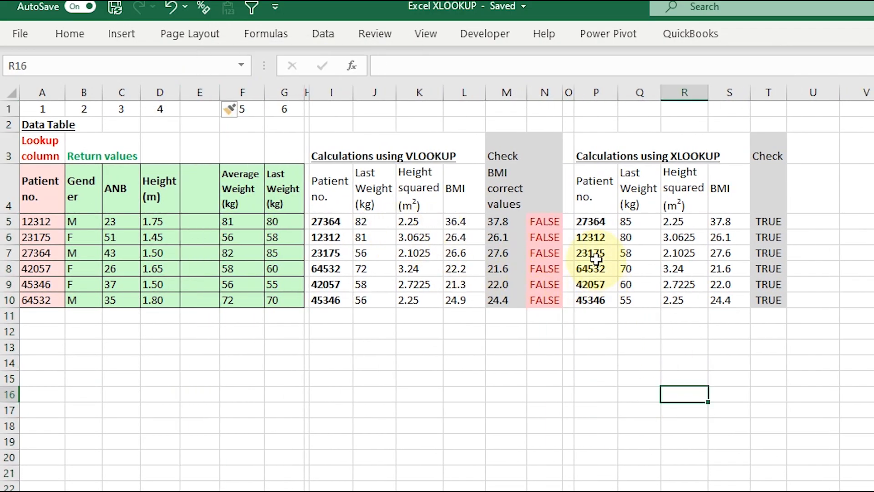
Compare the XLOOKUP and VLOOKUP check results, and undo the column insertion
drag(597, 180, 769, 294)
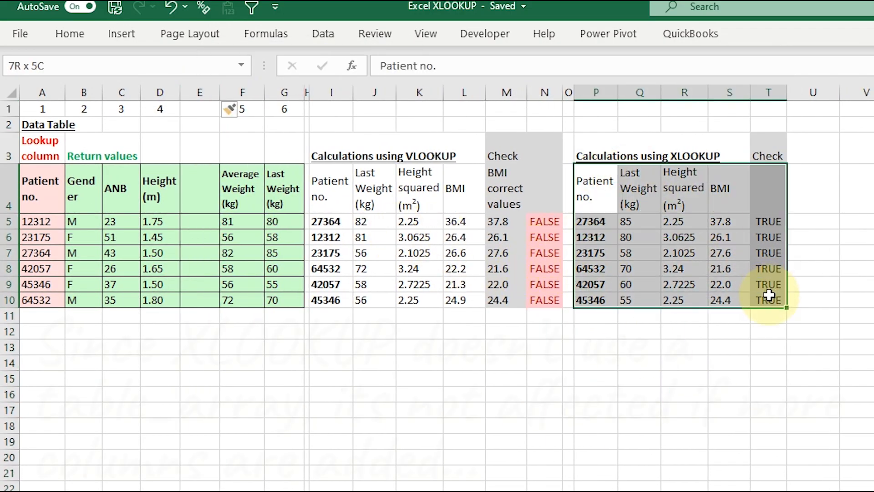
click(545, 253)
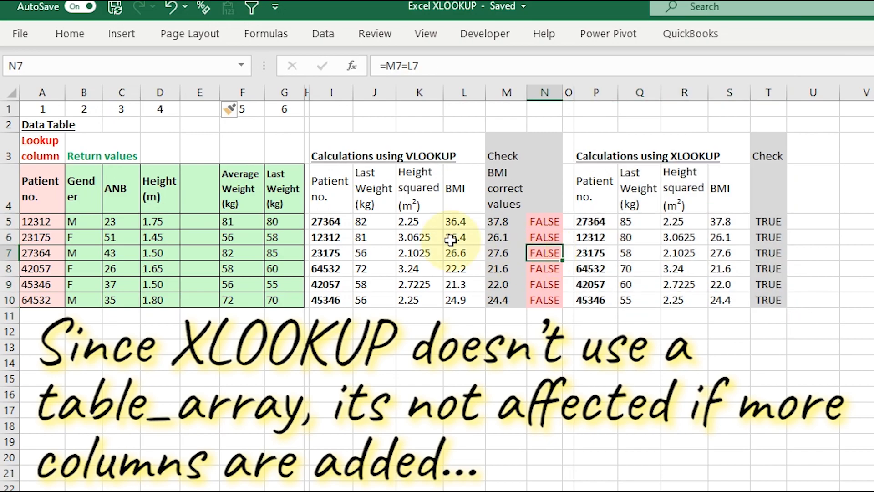
click(173, 8)
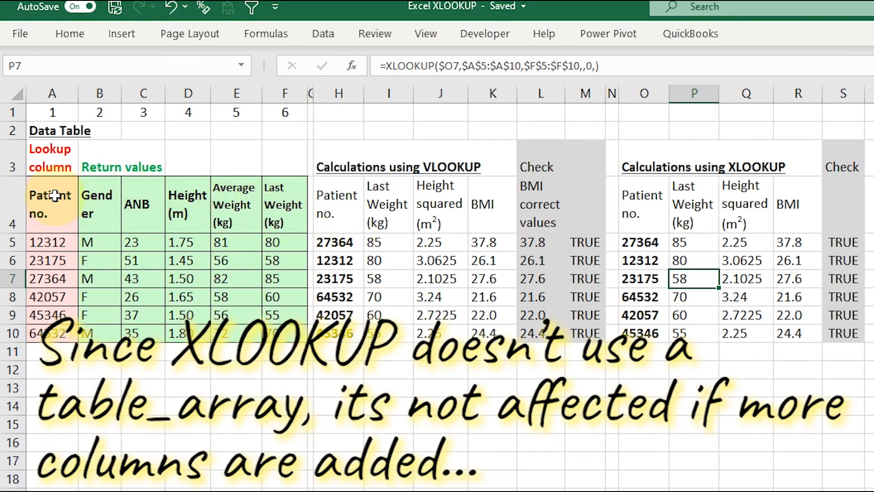
Add filters to the header row of the data table A4:F10
drag(69, 215, 269, 331)
click(252, 8)
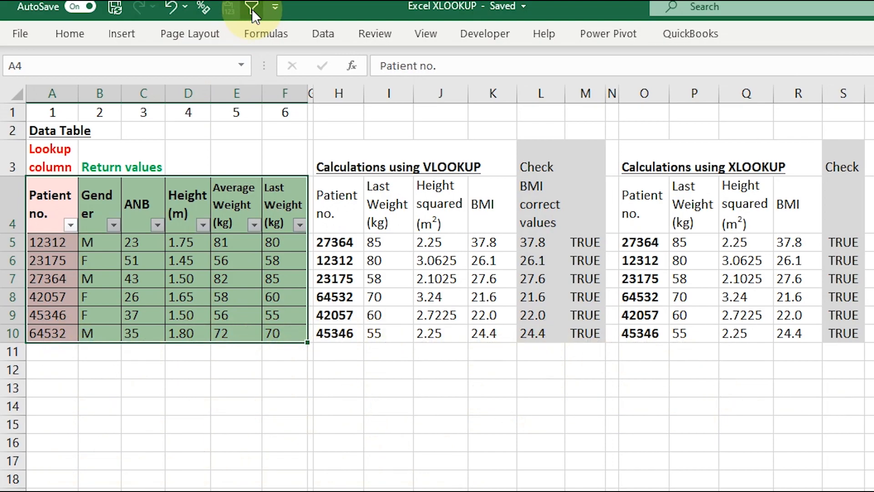
Set the range_lookup argument of the Last Weight VLOOKUP in I5 to TRUE and fill the formula to row 10
click(383, 244)
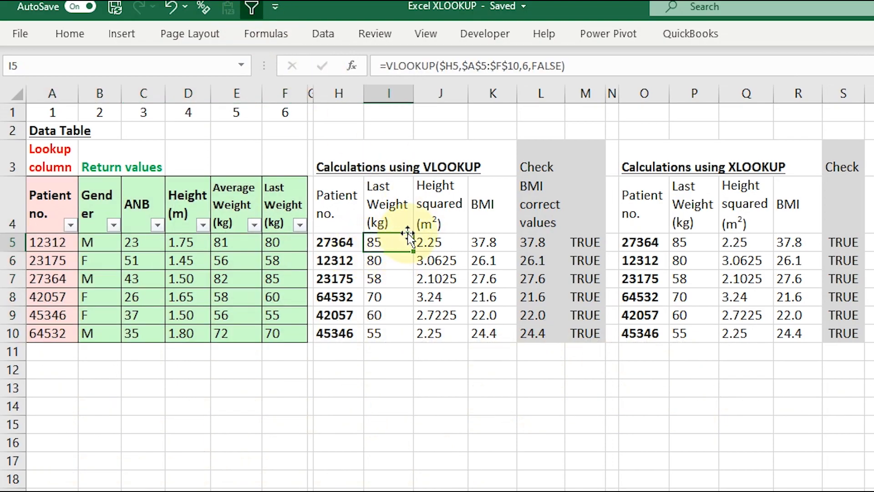
double_click(556, 67)
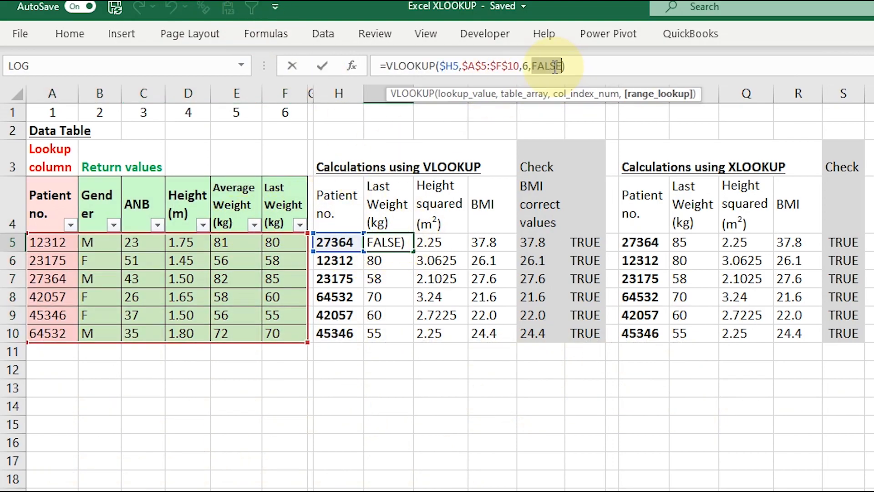
text(TR)
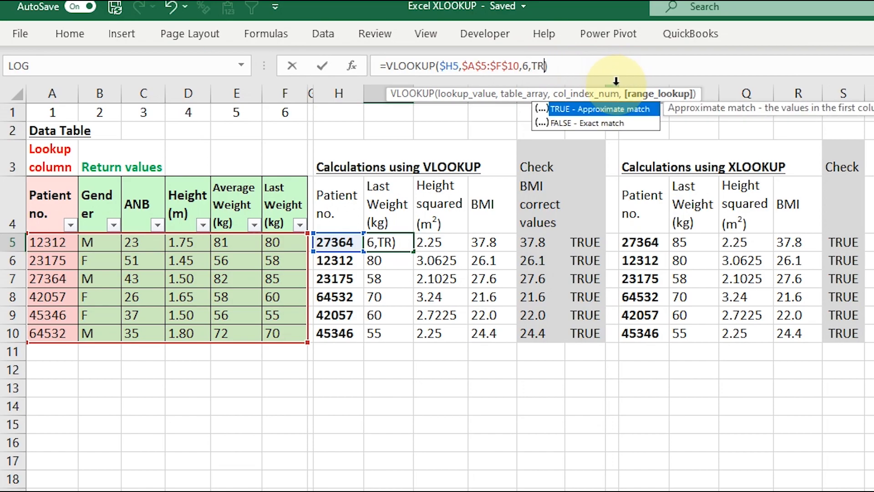
text(UE)
key(Return)
key(Up)
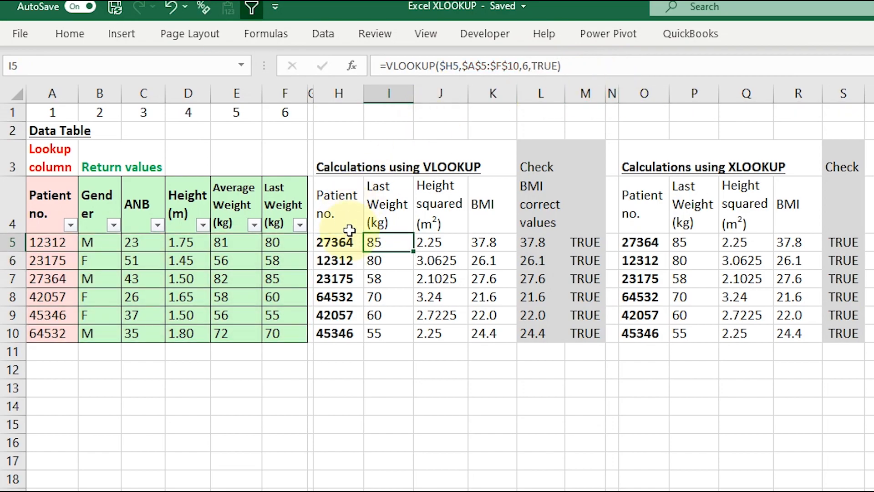
double_click(413, 251)
Examine the order of the patient numbers in A5:A10 and the VLOOKUP weights in I5:I10
click(109, 283)
drag(56, 244, 64, 337)
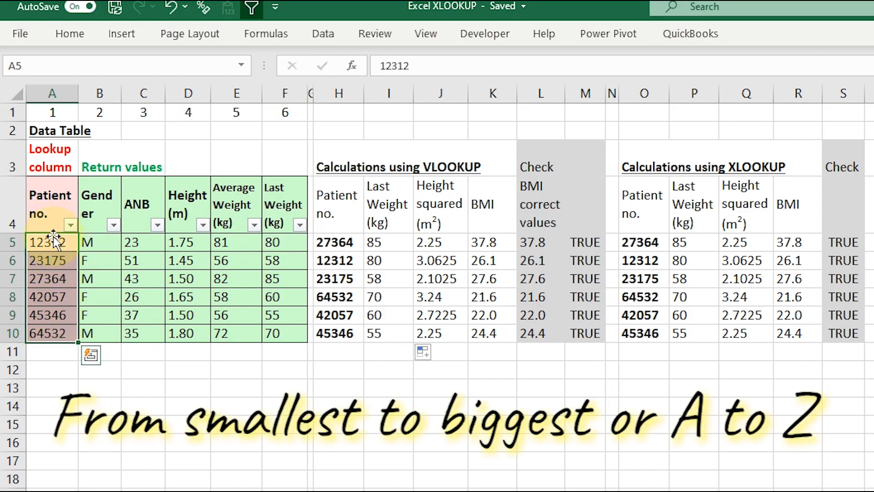
drag(53, 242, 60, 335)
click(53, 260)
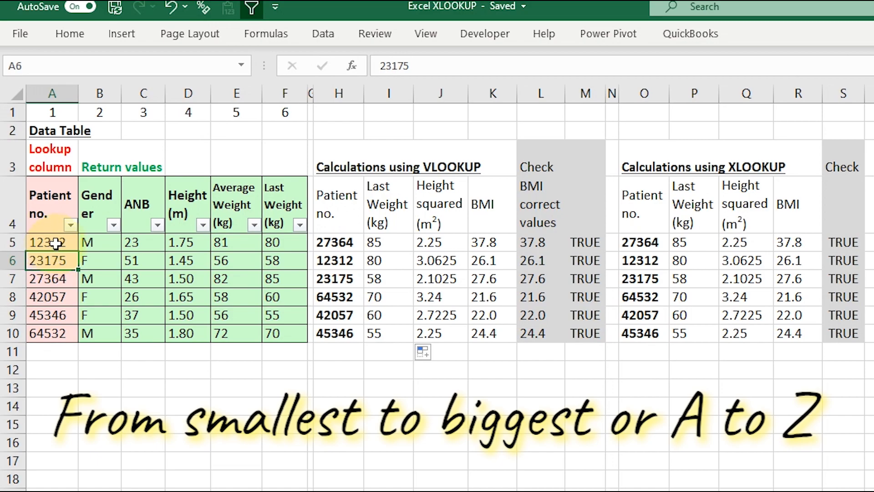
click(391, 243)
key(ctrl+shift+Down)
click(141, 290)
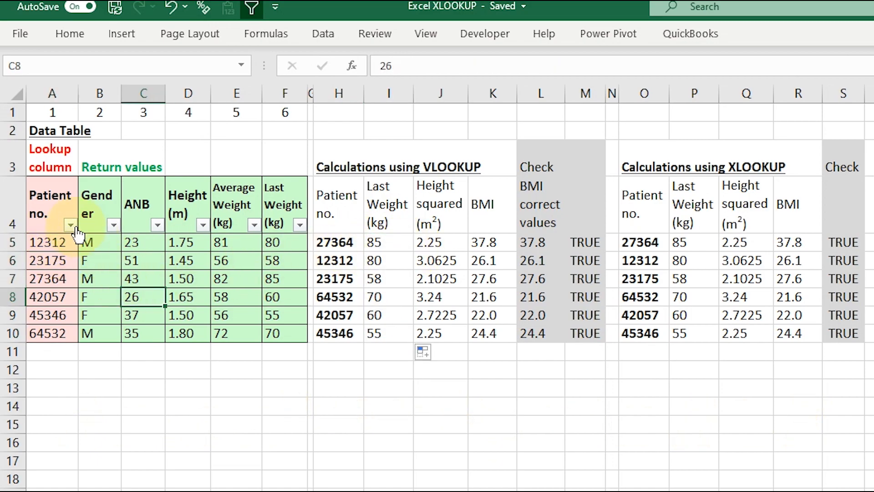
Sort the data table by Patient no. from largest to smallest and inspect the range_lookup argument in I5
click(70, 224)
click(89, 269)
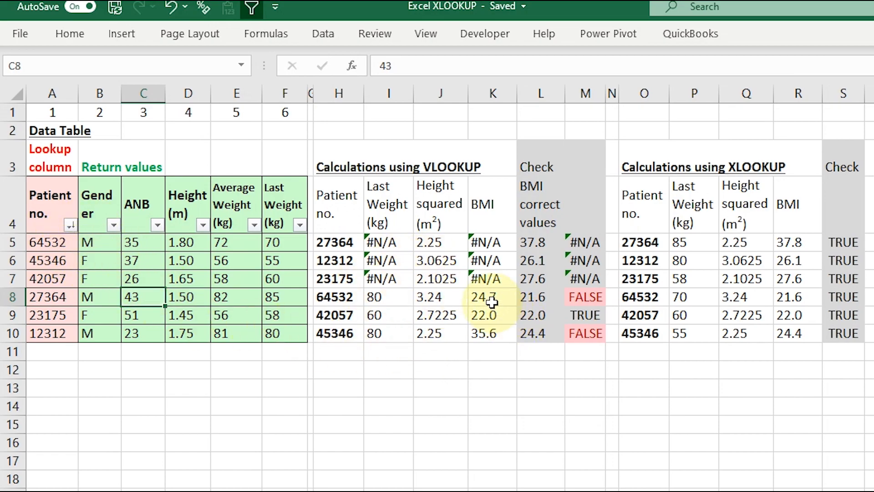
click(389, 242)
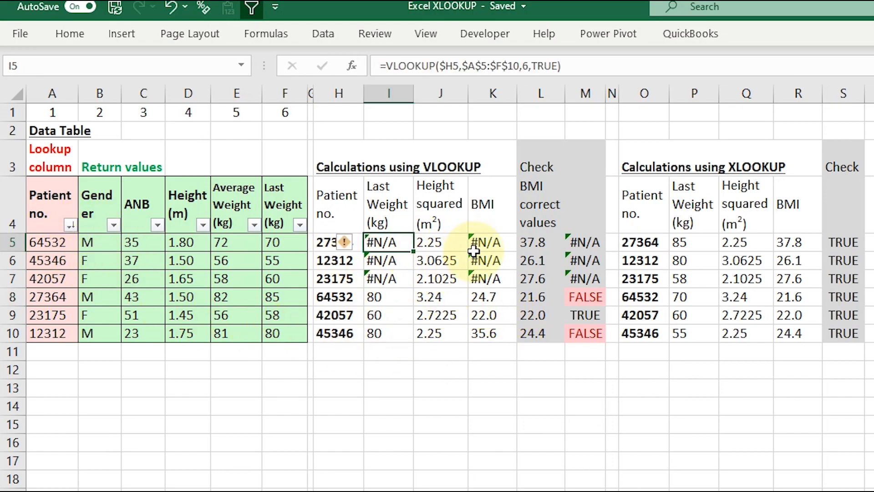
click(544, 66)
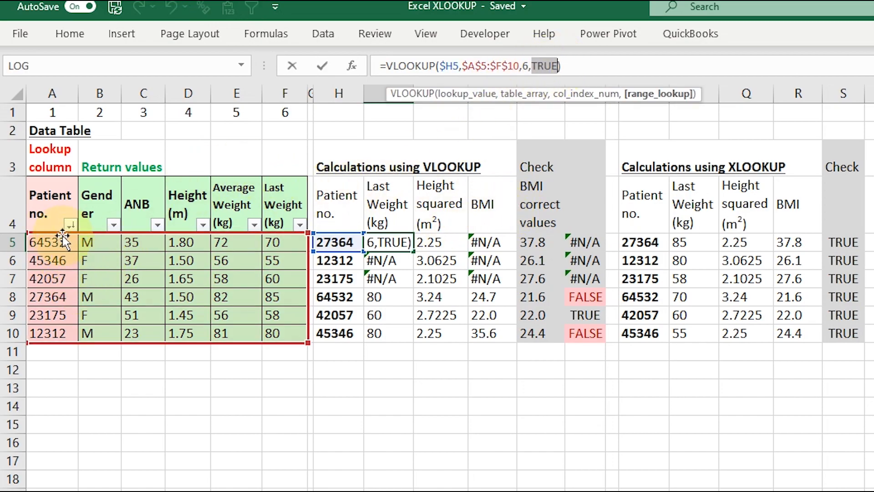
key(Escape)
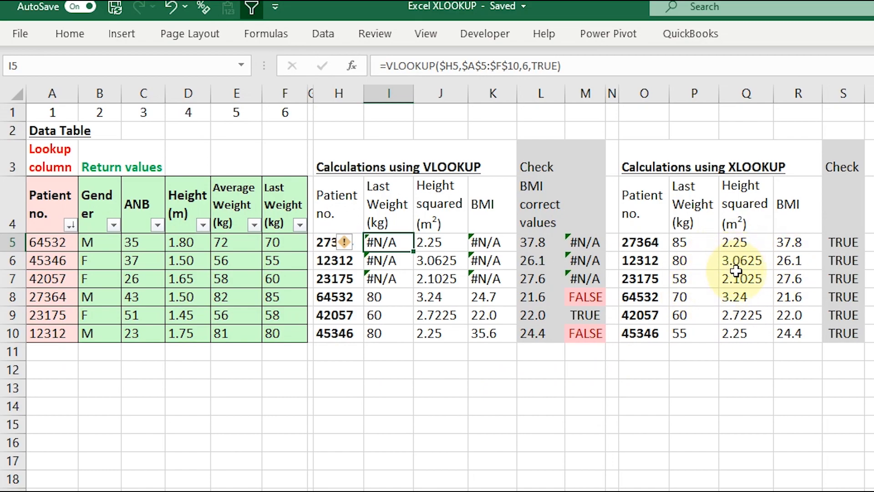
Set the match_mode of the Last Weight XLOOKUP in P5 to -1
click(705, 247)
click(589, 66)
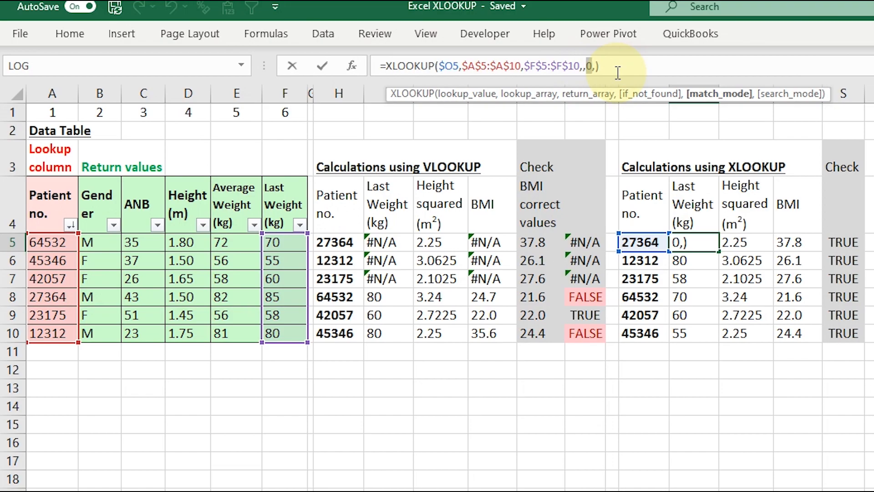
text(-1)
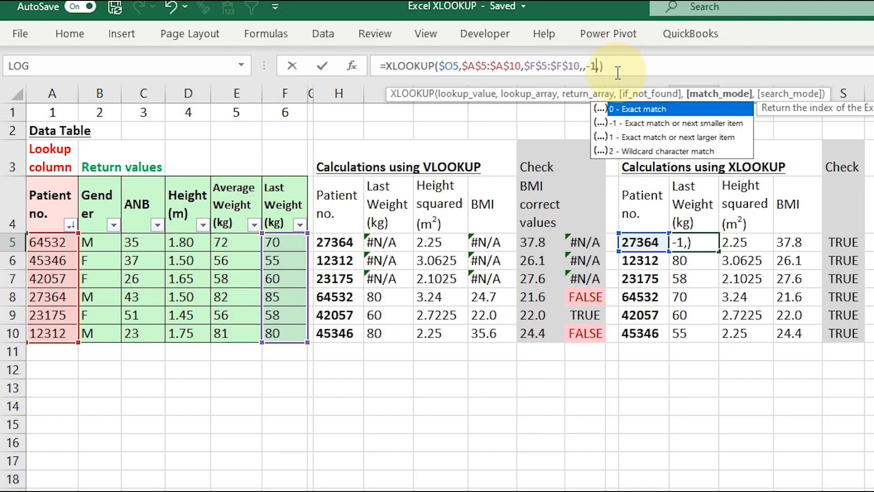
key(Return)
click(712, 245)
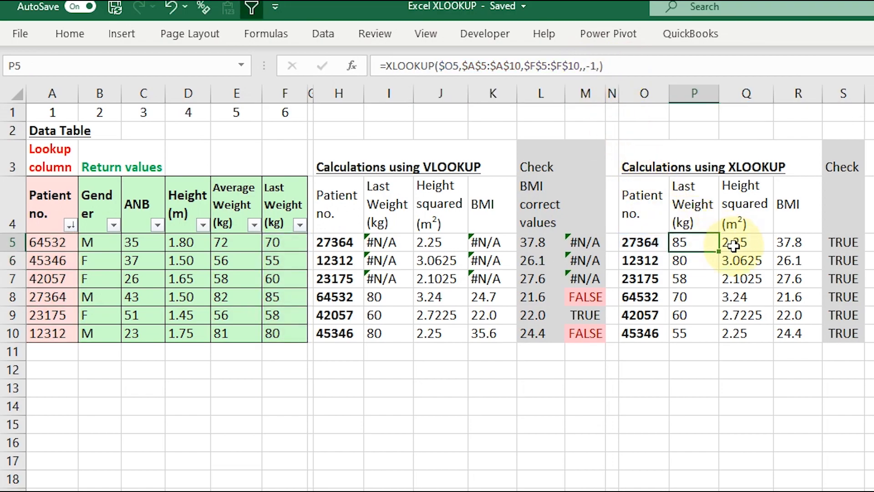
Set the match_mode of the XLOOKUP in P5 to 1 and fill the formula down to row 10
click(631, 68)
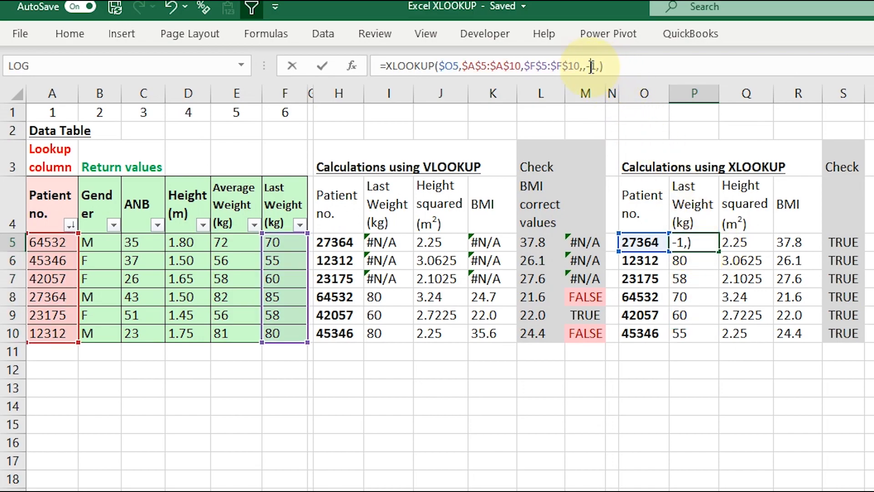
text(,)
key(BackSpace)
text(1)
key(Return)
key(Up)
double_click(718, 255)
click(697, 238)
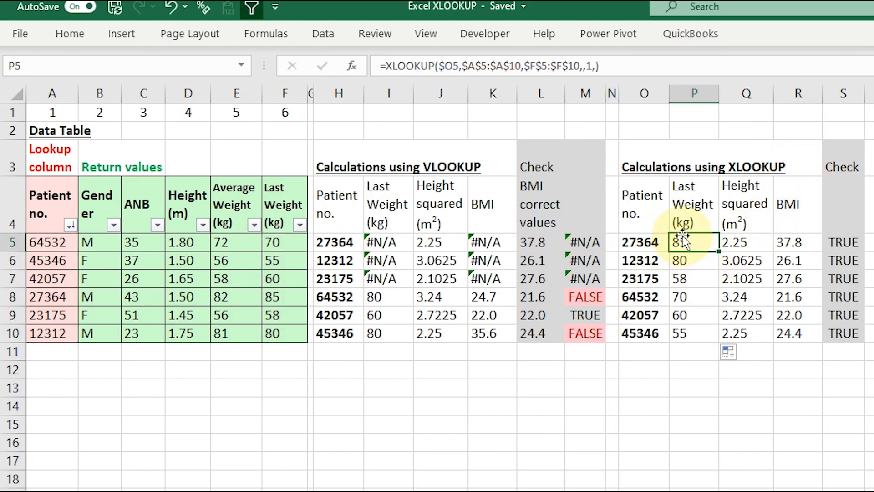
Sort the data table by Patient no. from smallest to largest
click(68, 224)
click(69, 250)
click(440, 238)
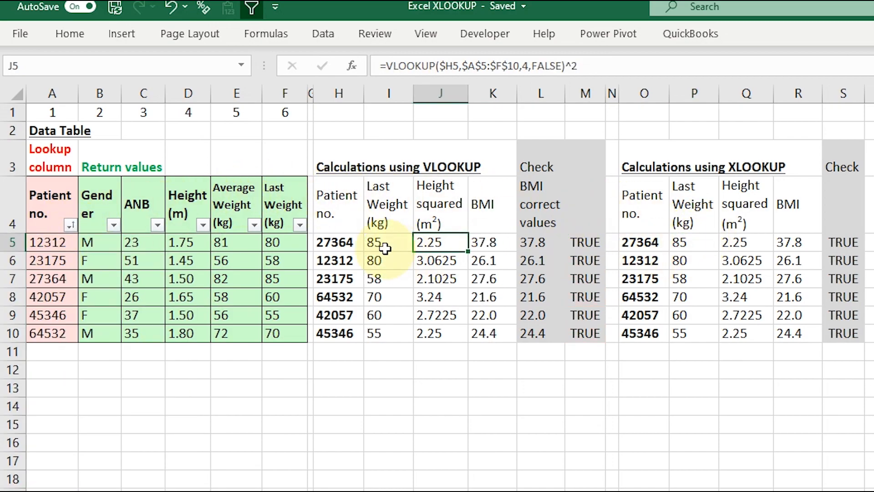
Review the search_mode options of the XLOOKUP in P5 and leave the formula without saving an edit
click(695, 245)
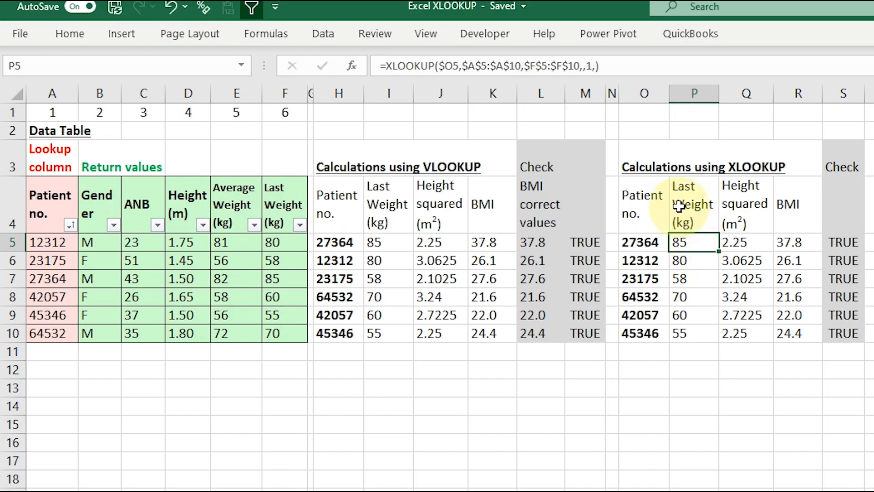
click(621, 65)
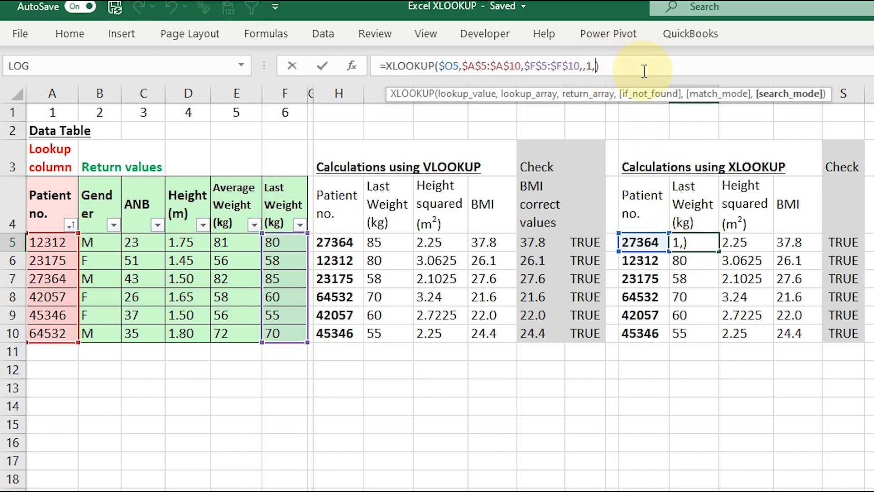
text(0)
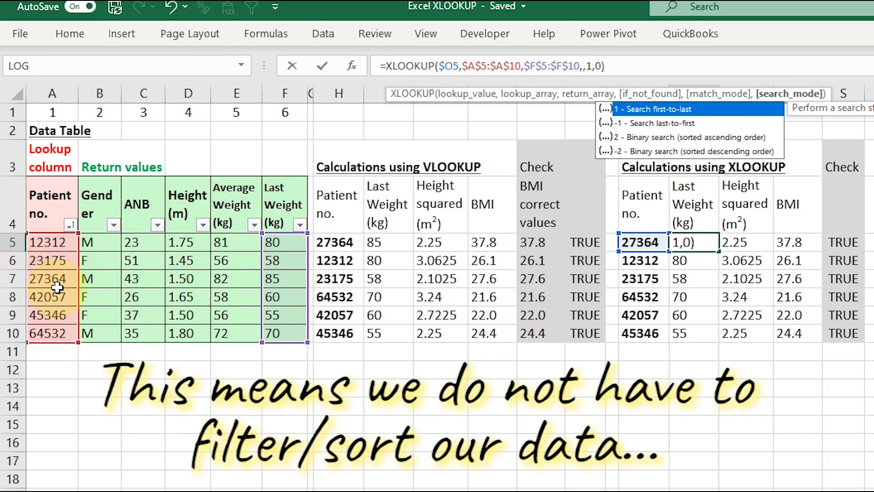
key(Escape)
key(Escape)
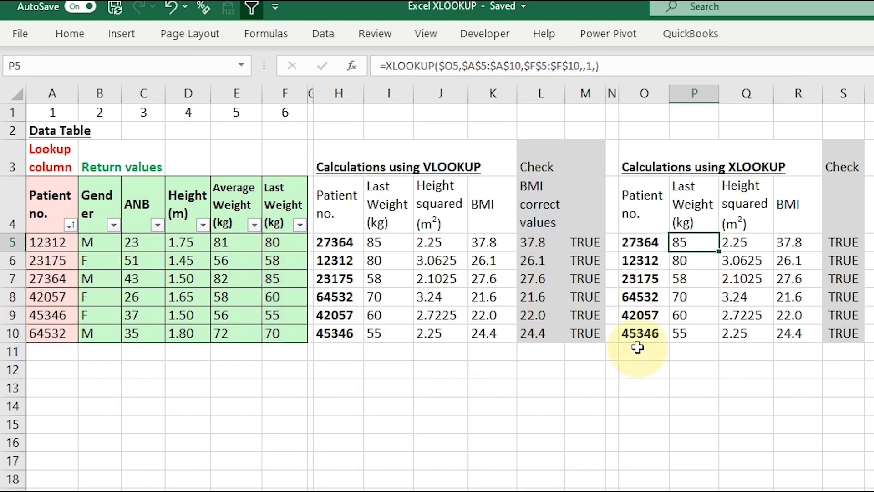
Enter a patient number missing from the data table in O11 and copy the Last Weight XLOOKUP to P11
click(642, 334)
click(646, 354)
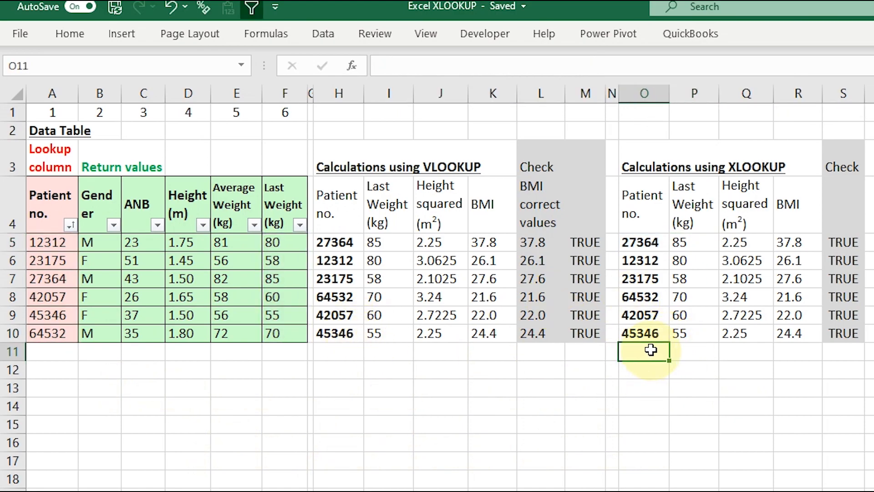
click(696, 334)
double_click(695, 351)
click(588, 65)
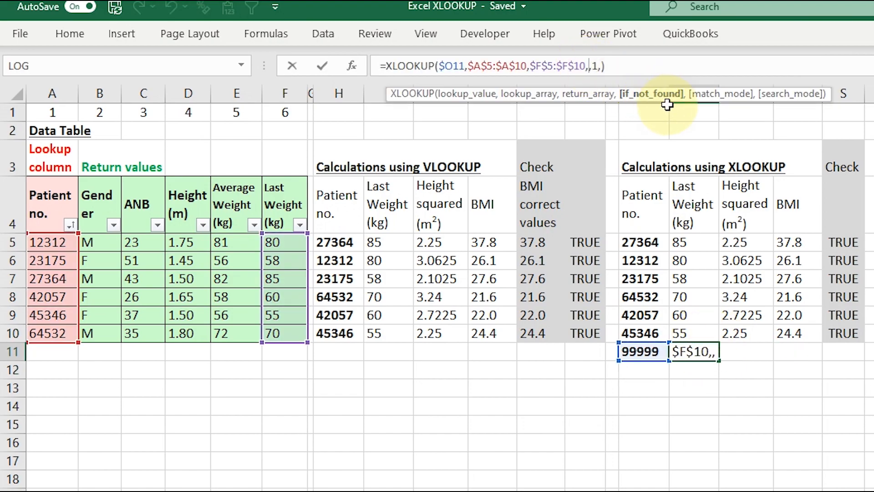
key(ctrl+Return)
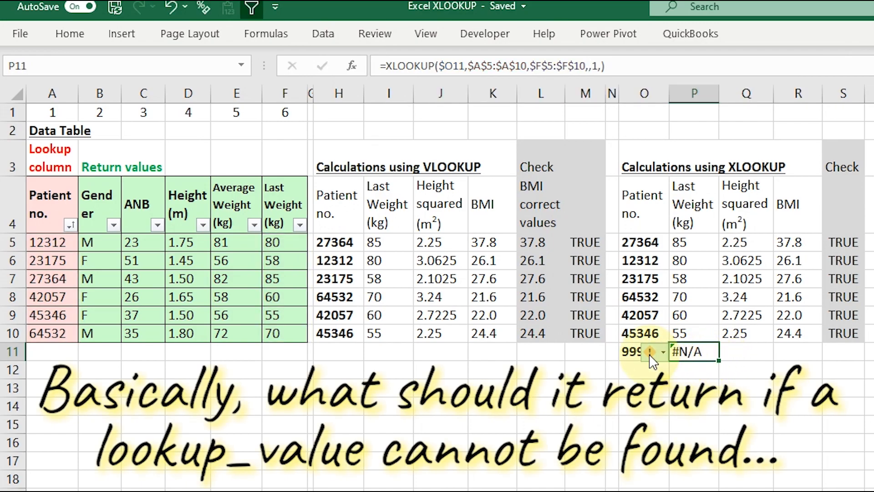
Set the if_not_found argument of the XLOOKUP in P11 to "NOT FOUND"
click(629, 353)
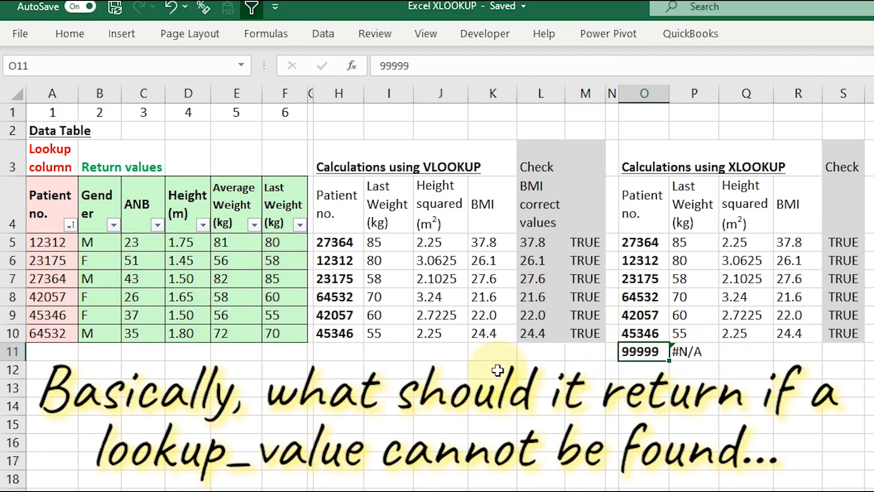
click(679, 352)
click(585, 62)
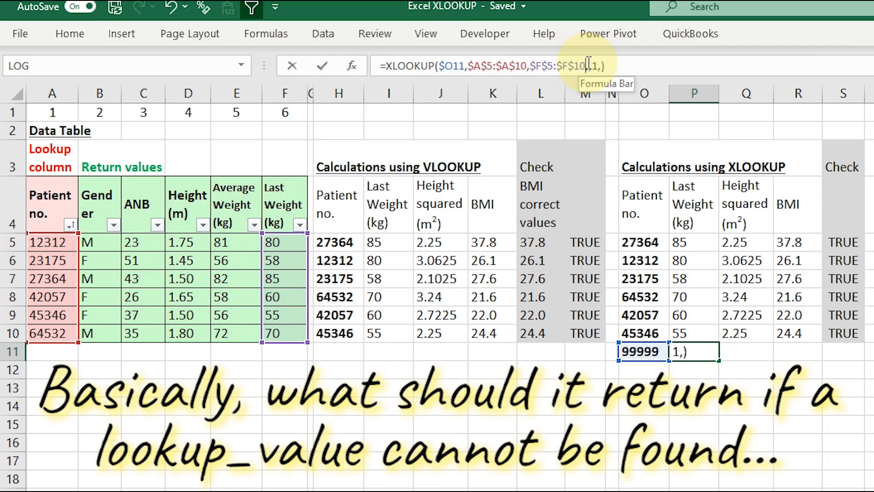
key(Right)
text(")
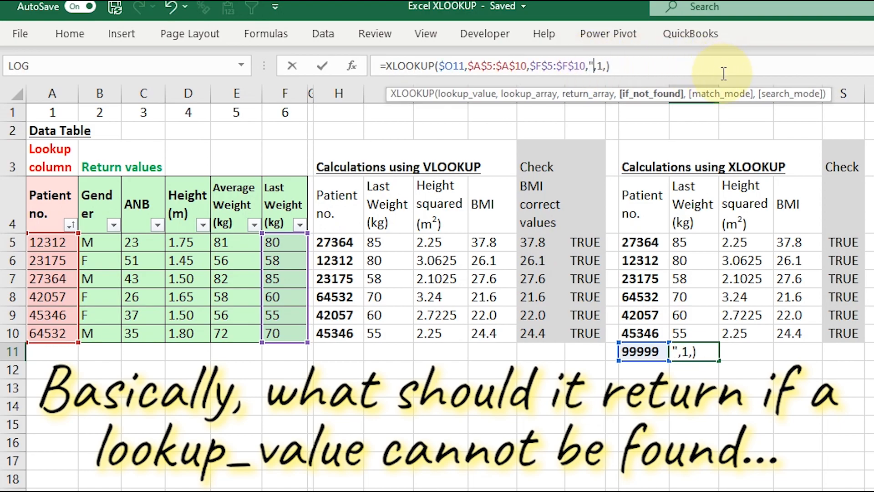
text(NOT FOUND")
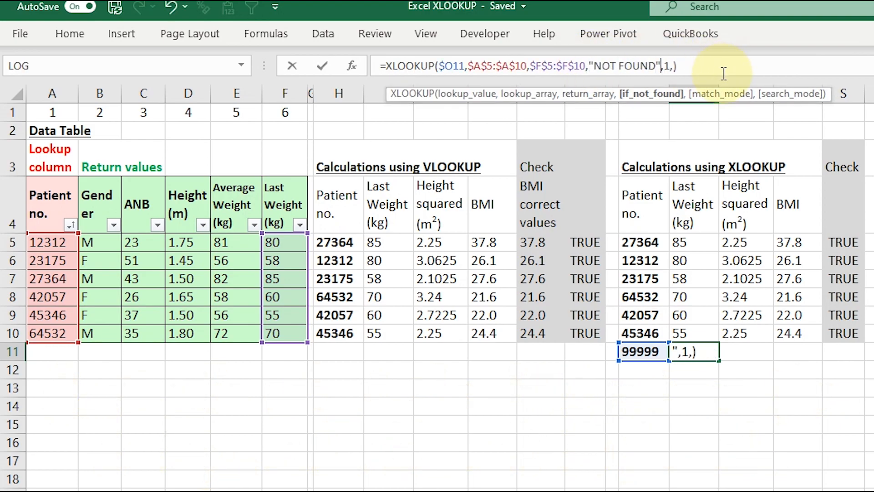
key(Return)
key(Up)
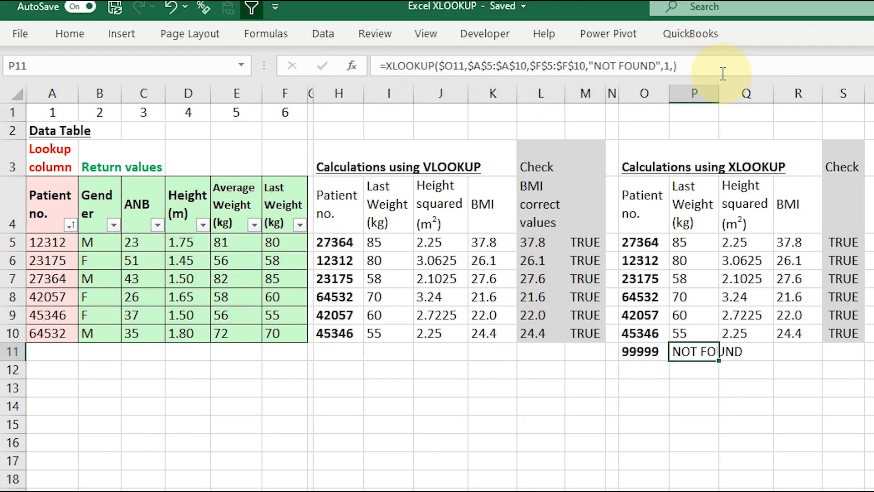
Copy the Last Weight VLOOKUP from I10 down to I11 and enter the same missing patient number in H11
click(391, 332)
drag(411, 343, 420, 351)
click(640, 351)
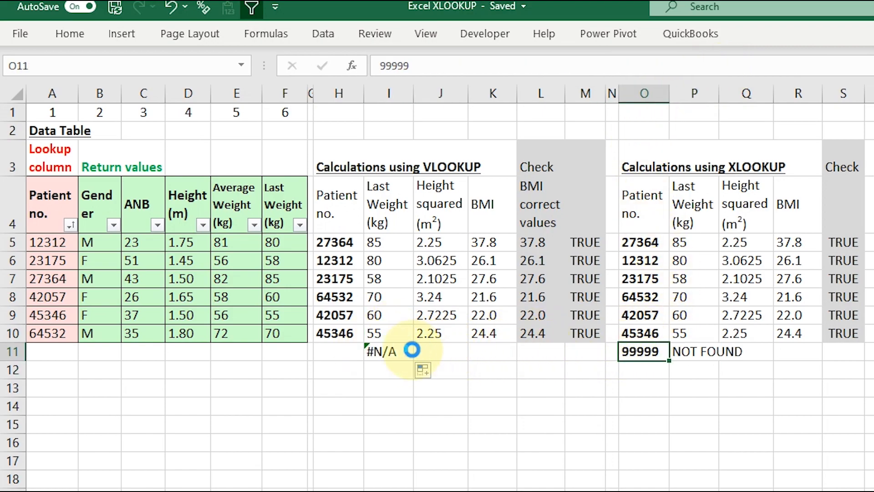
click(351, 353)
text(99999)
key(Tab)
drag(414, 360, 397, 353)
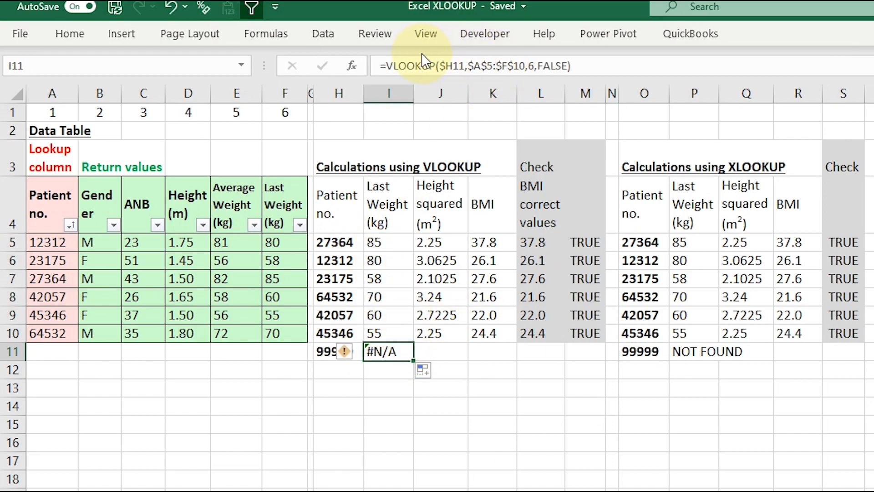
Wrap the VLOOKUP in I11 in an IFERROR that returns "NOT FOUND" and compare it with the XLOOKUP in P11
click(384, 66)
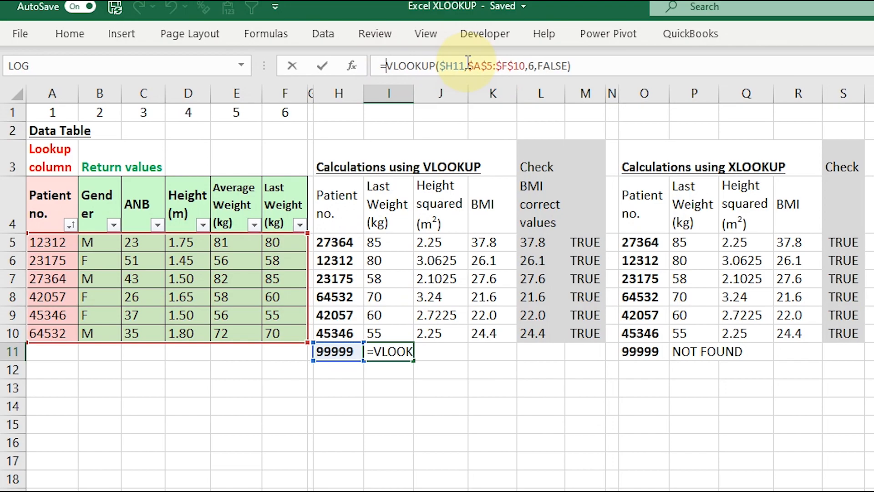
text(if)
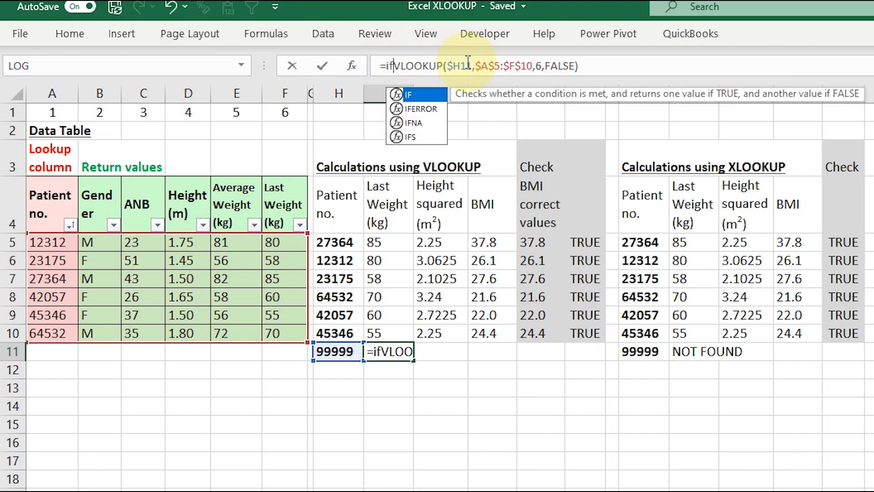
text(r)
key(BackSpace)
text(er)
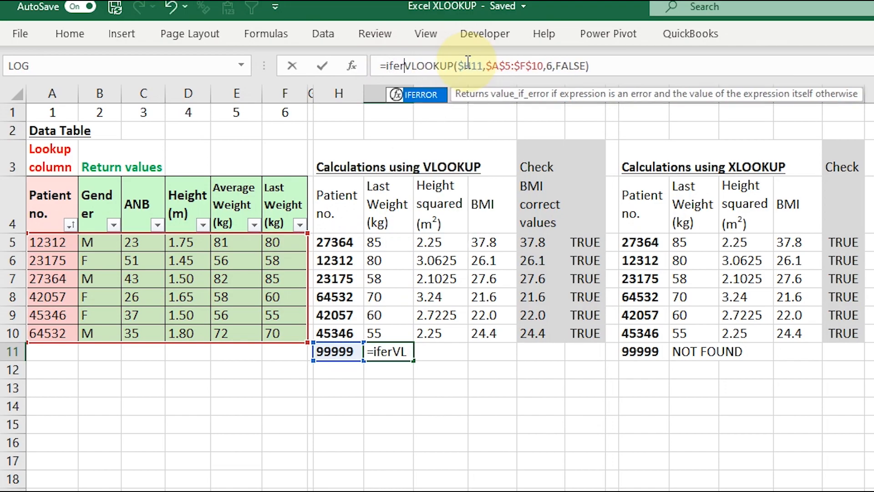
key(Tab)
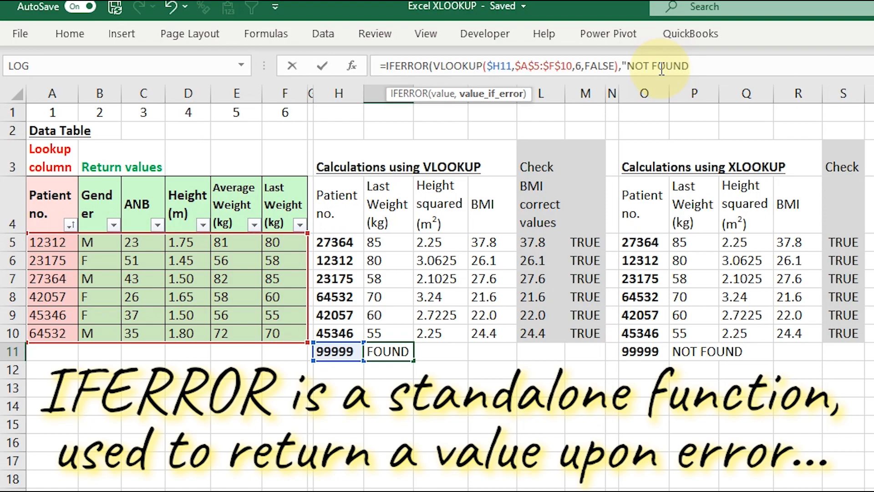
text())
key(Return)
key(Up)
key(Right)
key(Right)
click(703, 351)
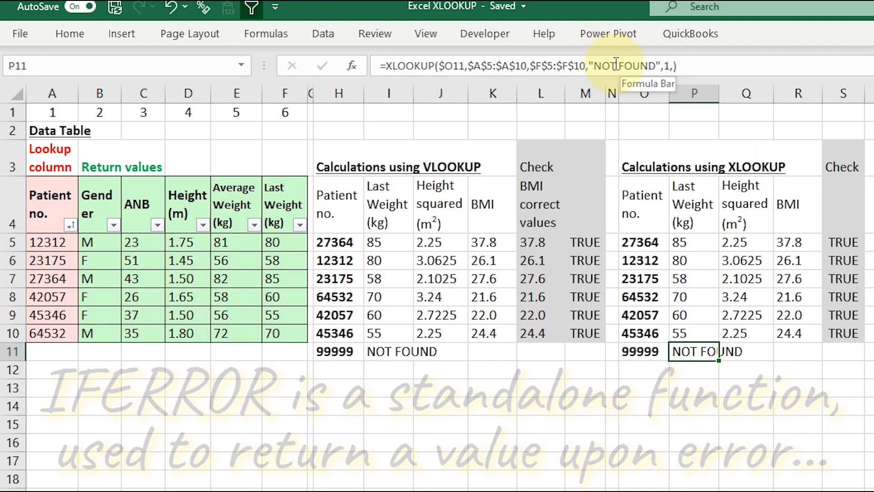
click(398, 351)
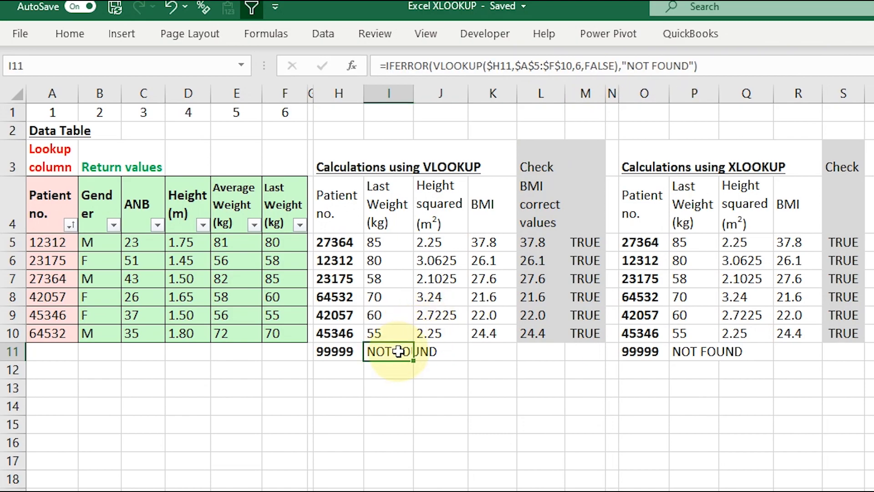
click(691, 351)
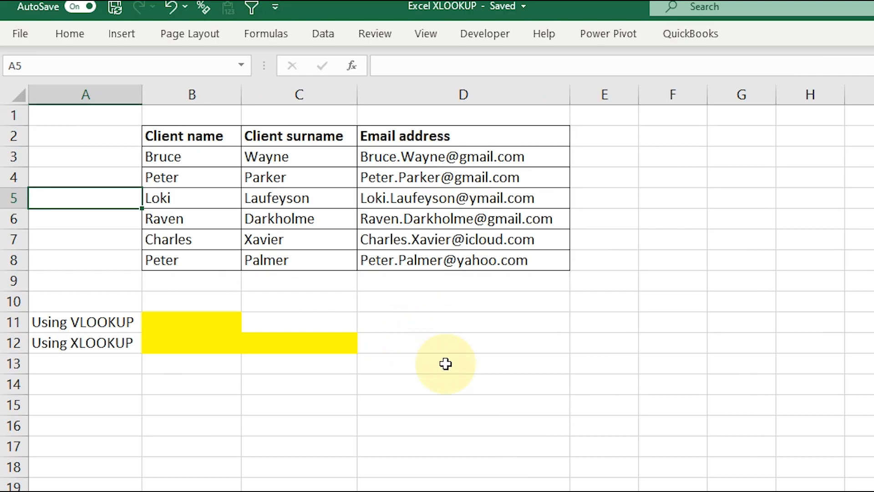
click(227, 156)
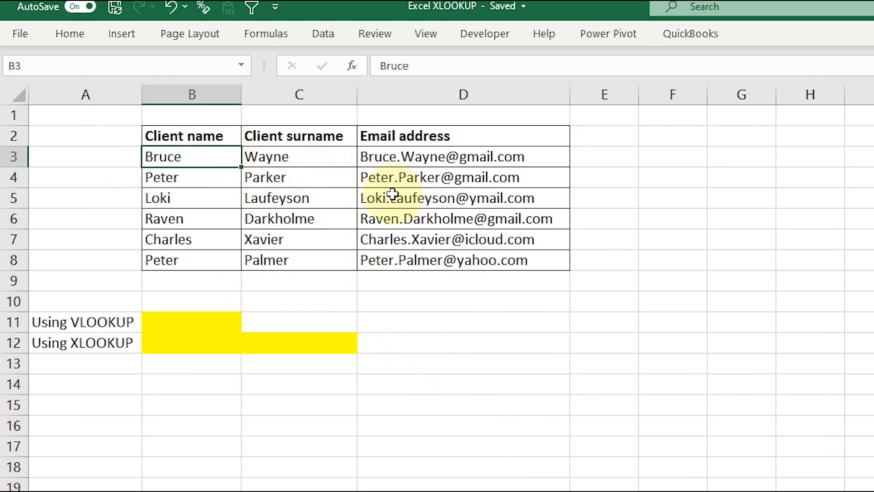
click(230, 321)
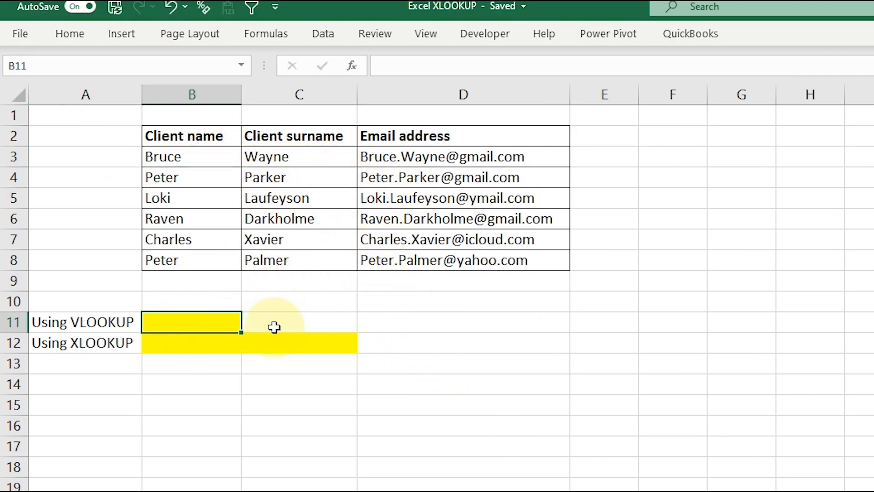
key(F2)
text(=vl)
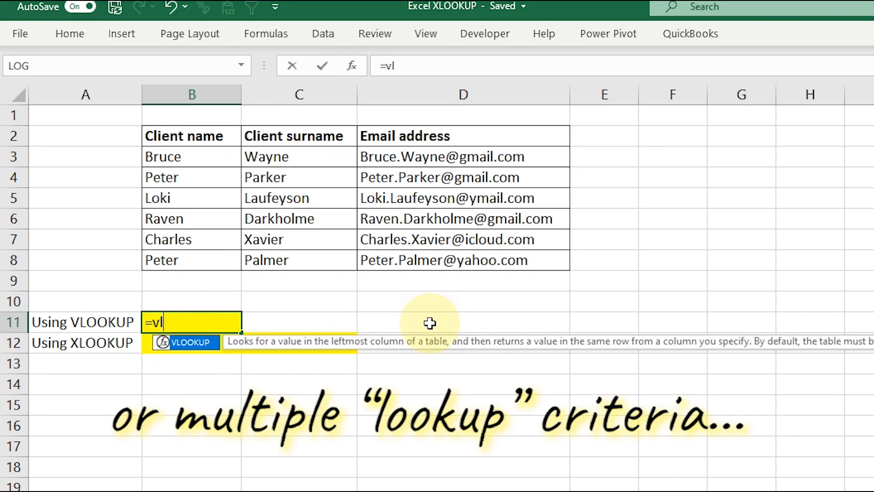
key(Tab)
key(Escape)
Enter the client first name shared by rows 4 and 8 as the VLOOKUP criterion in B11
text(Peter)
key(Return)
key(Up)
key(Right)
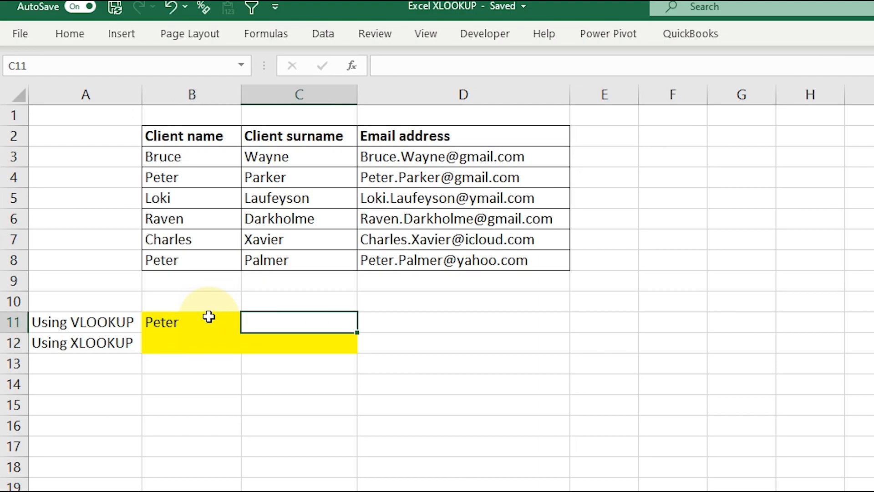
Enter a VLOOKUP in D11 that finds $B$11 in $B$3:$D$8 and returns column 3 with range_lookup FALSE
key(Right)
text(=vl)
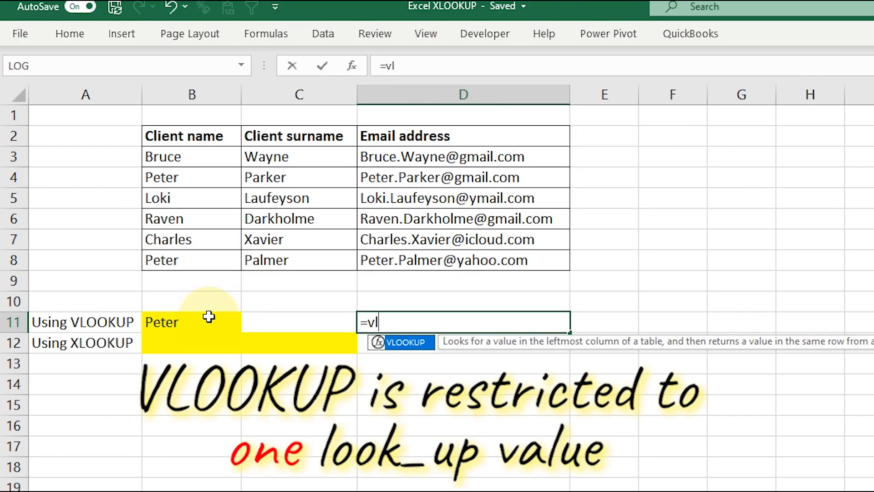
key(Tab)
click(212, 318)
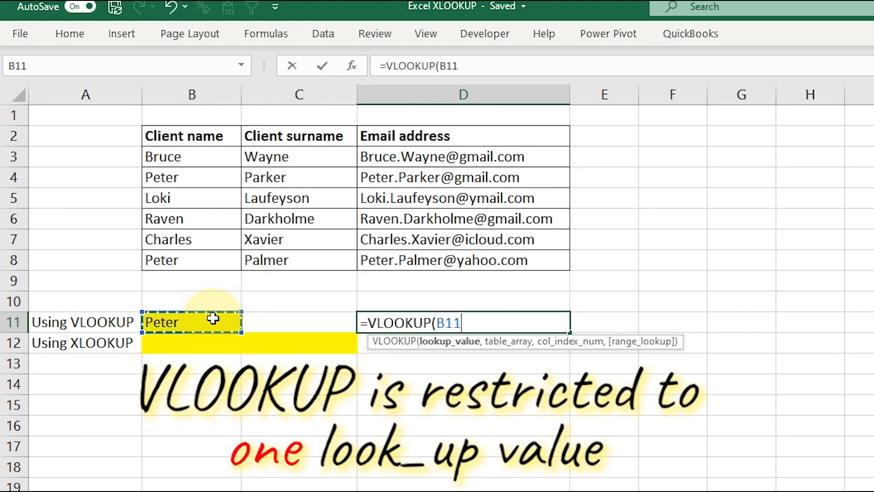
key(F4)
text(,)
drag(209, 157, 385, 254)
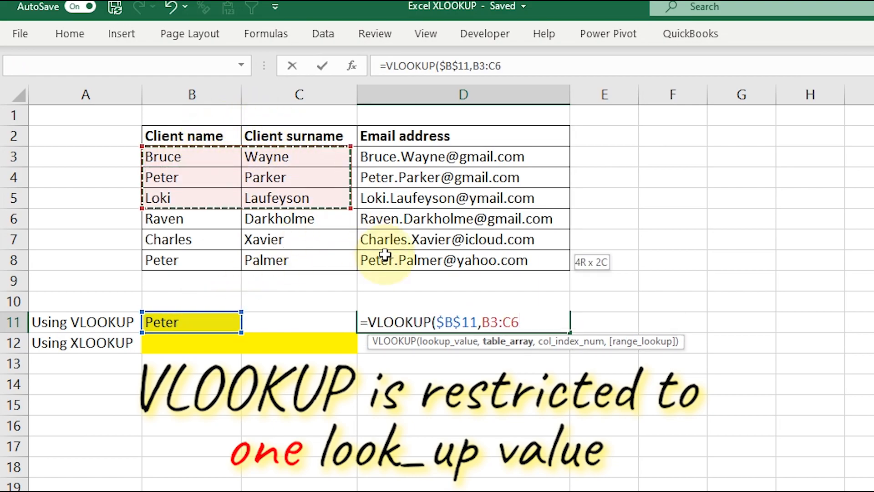
key(F4)
text(,)
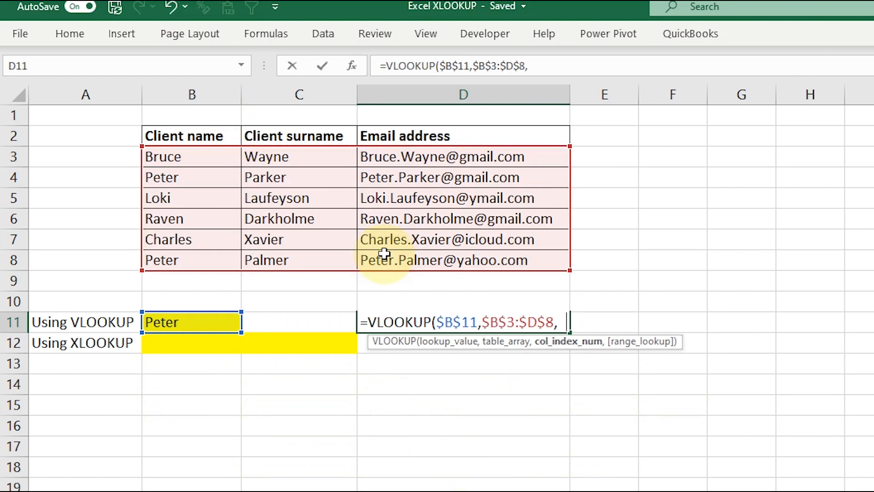
text(3,false))
key(Return)
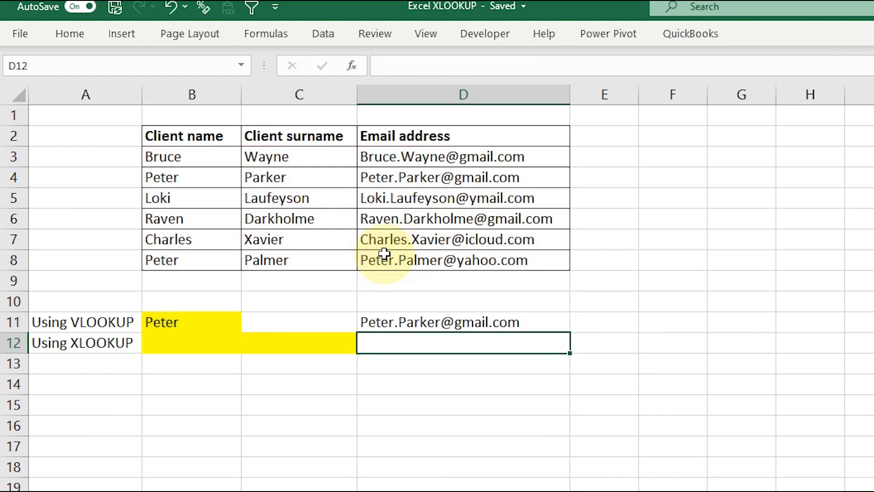
Compare the email address returned in D11 with the two table rows that share the looked-up first name
click(427, 320)
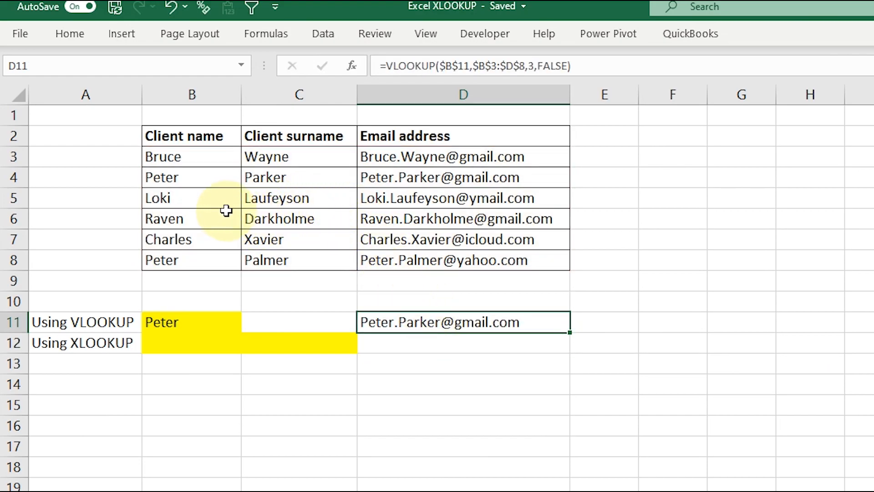
drag(192, 176, 412, 179)
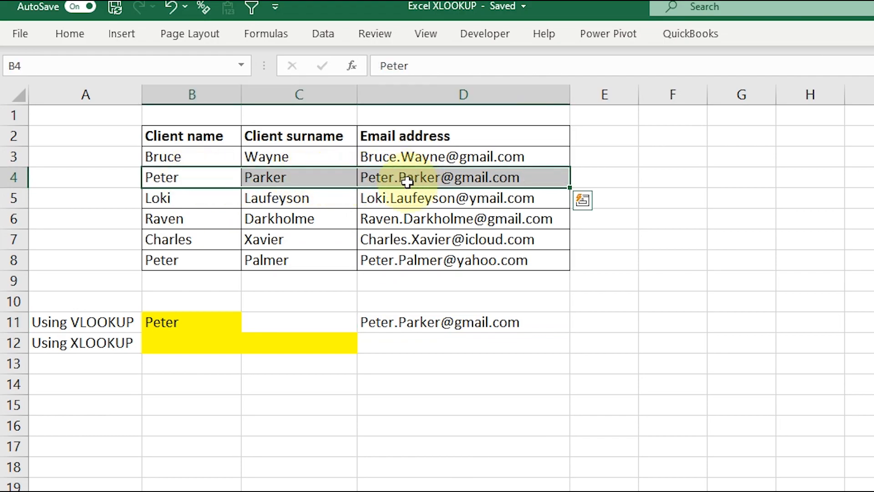
drag(197, 260, 416, 256)
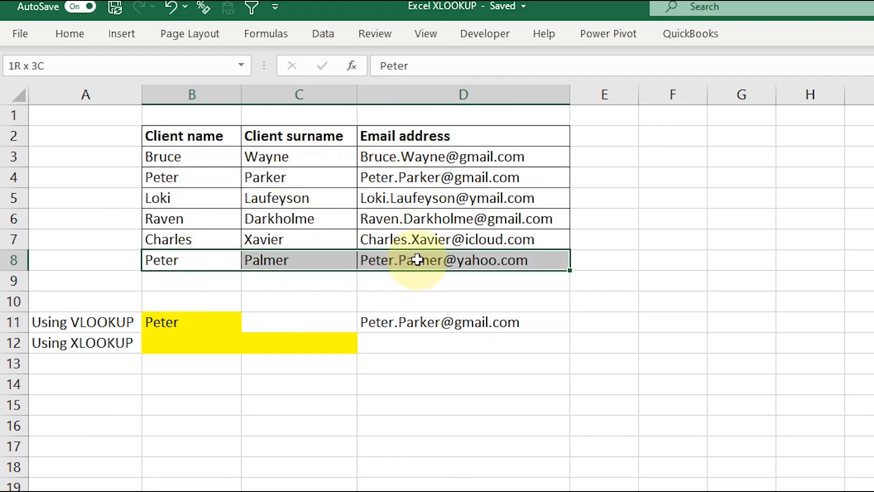
click(311, 296)
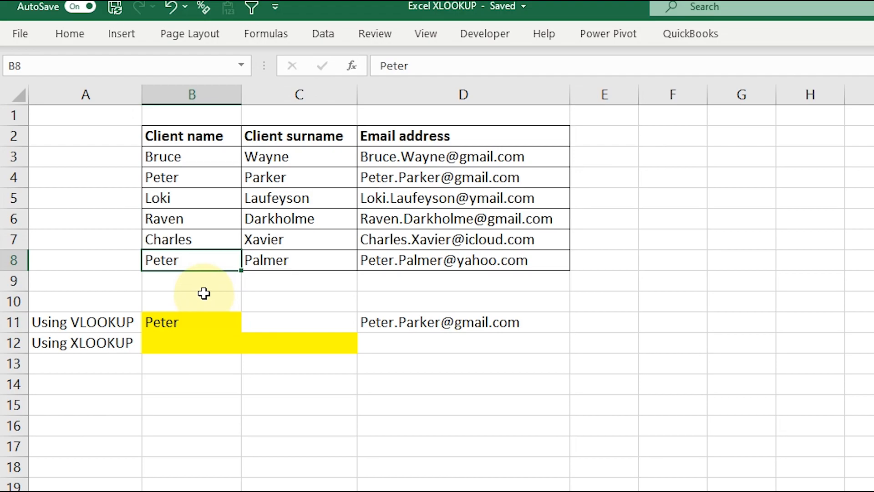
click(203, 293)
drag(191, 156, 553, 279)
click(257, 211)
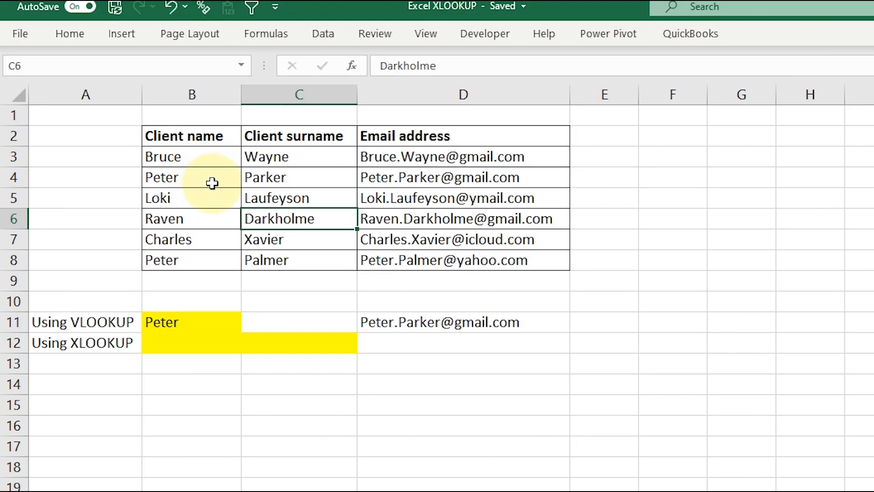
click(406, 316)
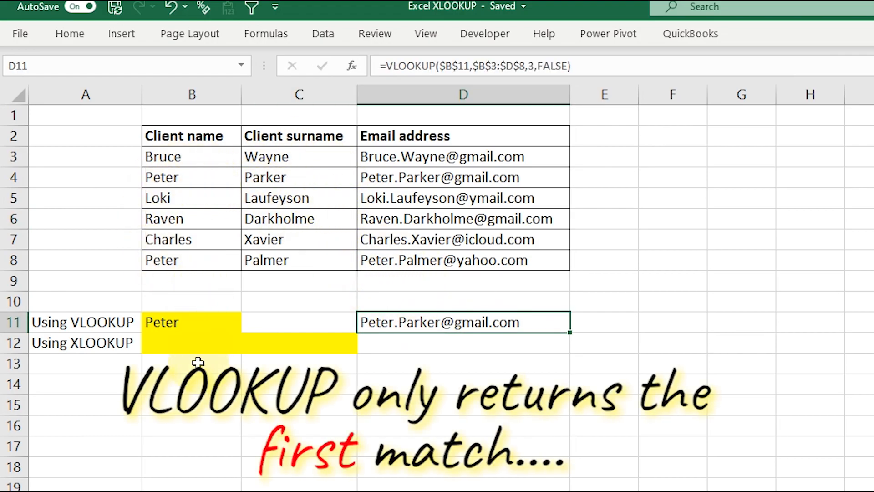
click(193, 345)
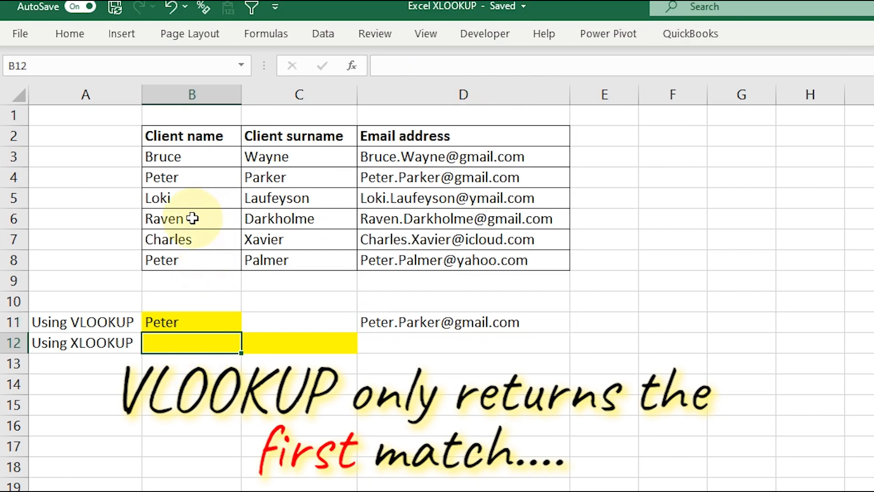
click(189, 176)
click(250, 173)
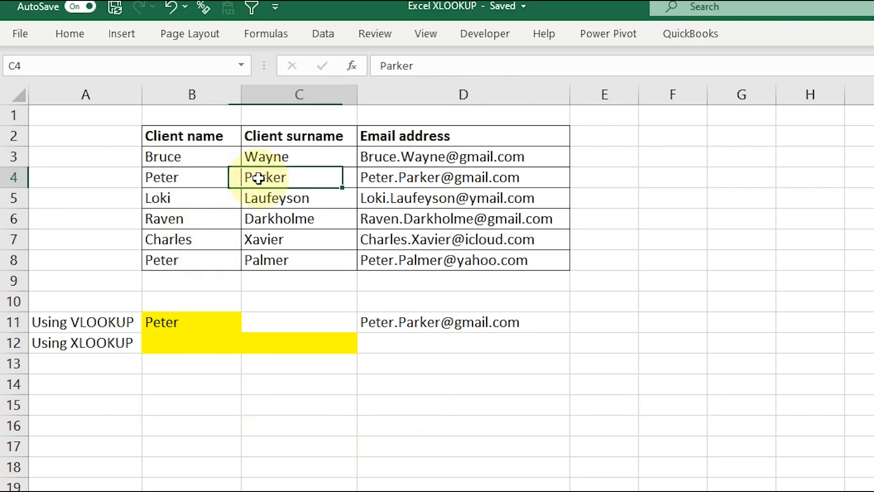
click(216, 326)
Copy the client name and surname from B8:C8 and paste them as values into B12:C12
drag(201, 260, 266, 261)
key(ctrl+c)
click(201, 340)
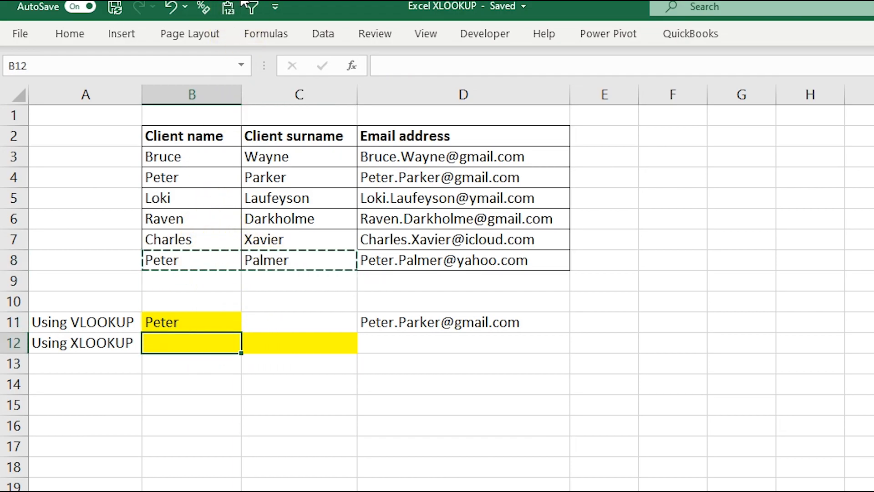
click(228, 7)
key(Escape)
Start an XLOOKUP in D12 whose lookup value joins the client name and surname criteria as $B$12&$C$12
text(=xl)
key(Tab)
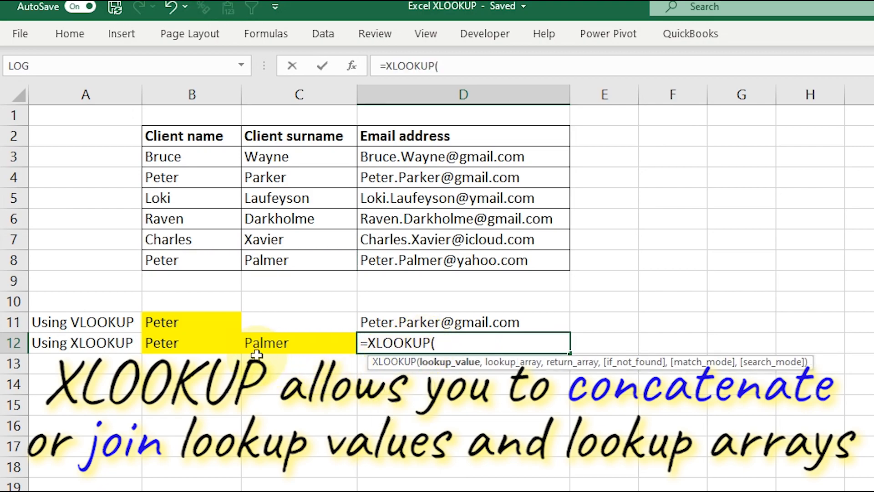
click(209, 345)
key(F4)
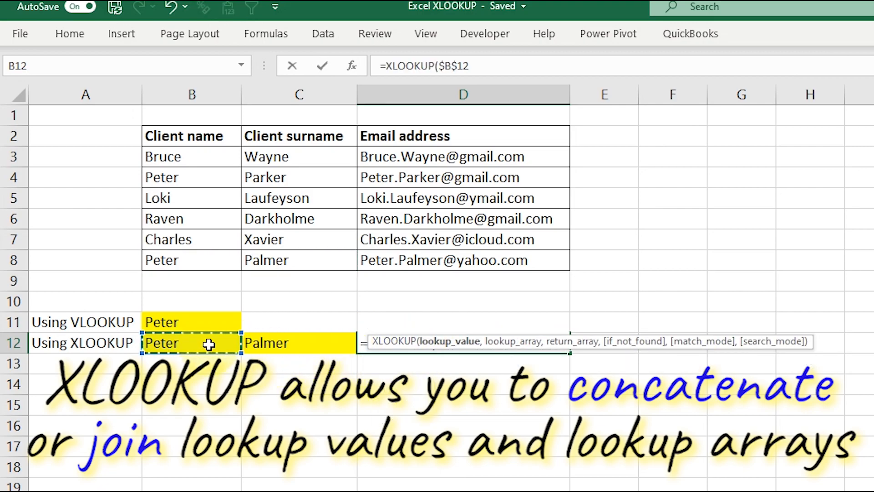
text(&)
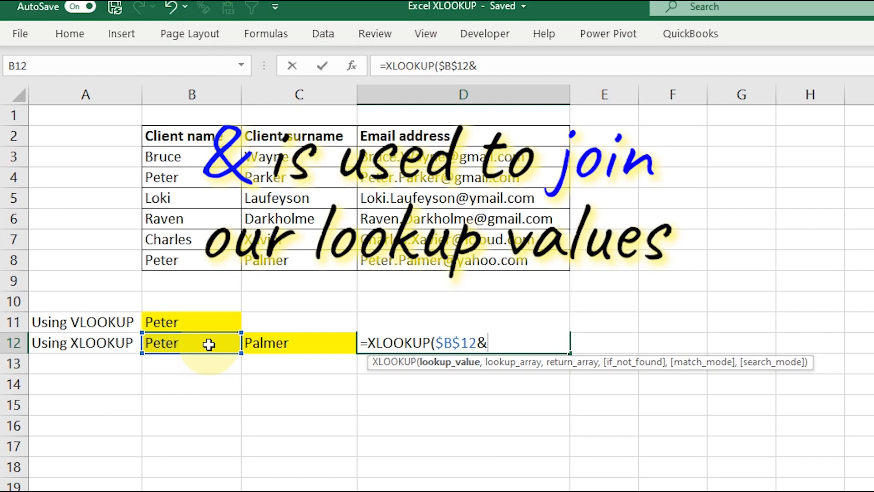
click(315, 346)
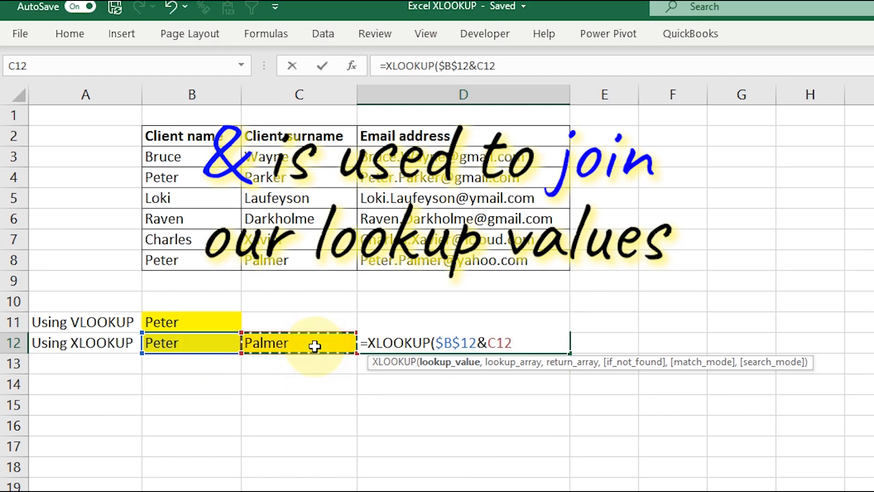
key(F4)
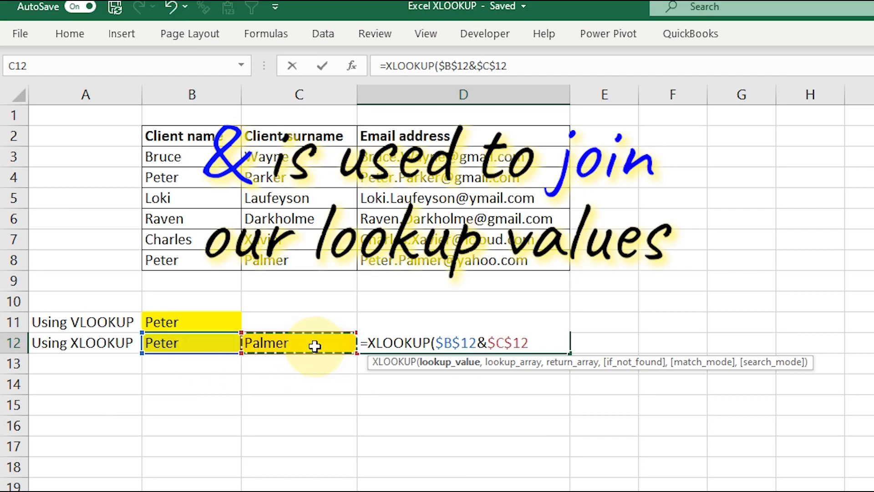
Set the XLOOKUP's lookup array to the joined client name and surname columns, $B$3:$B$8&$C$3:$C$8
text(,)
drag(215, 155, 218, 256)
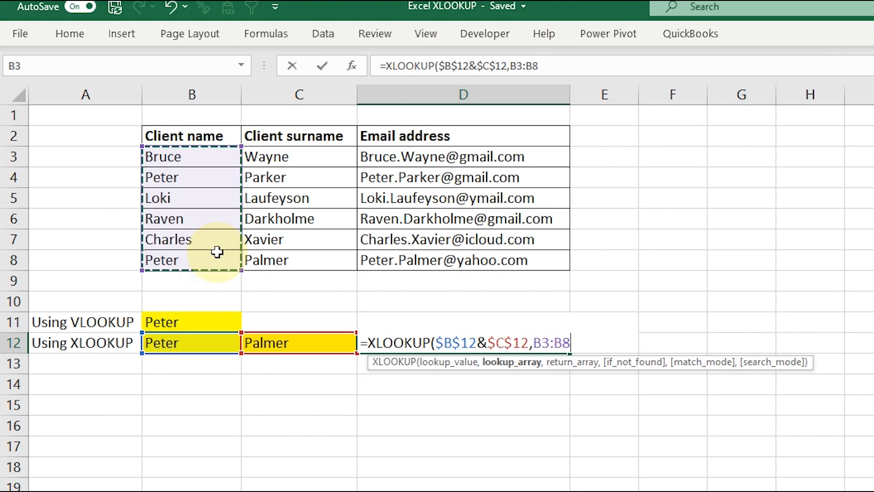
key(F4)
text(&)
drag(262, 157, 274, 252)
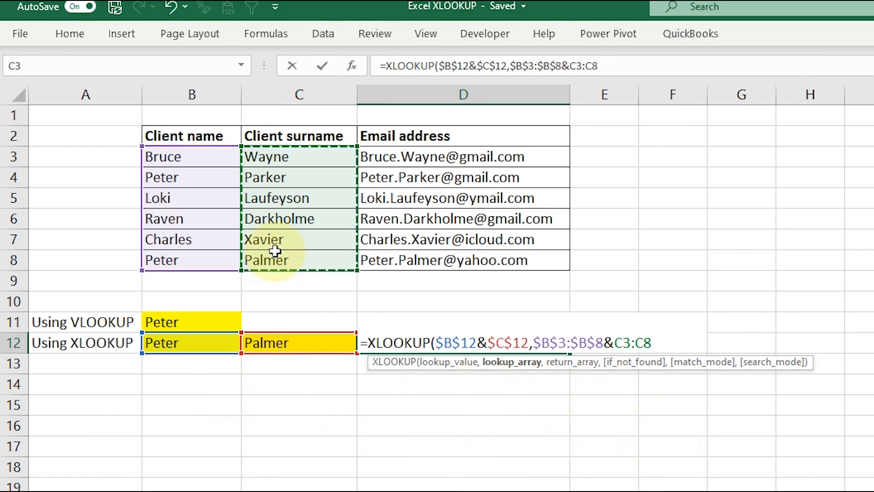
key(F4)
Complete the XLOOKUP with return array $D$3:$D$8, an empty if_not_found argument and match mode 0
text(,)
drag(400, 157, 409, 255)
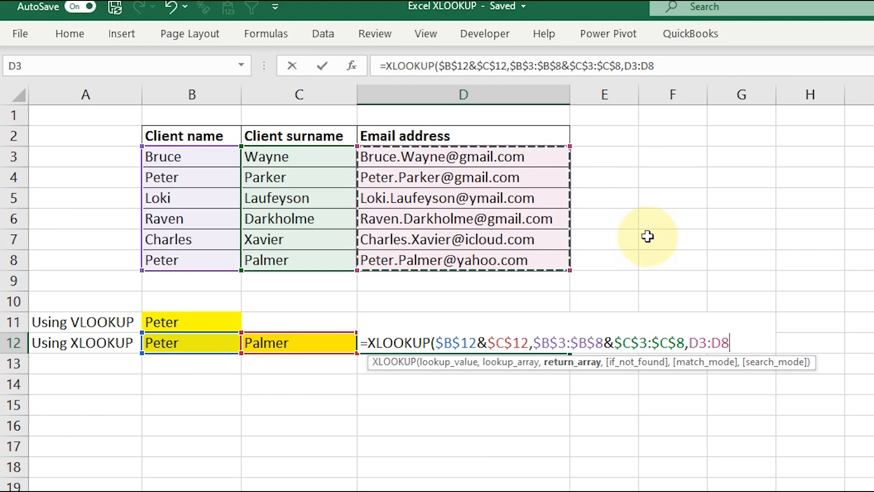
key(F4)
text(,)
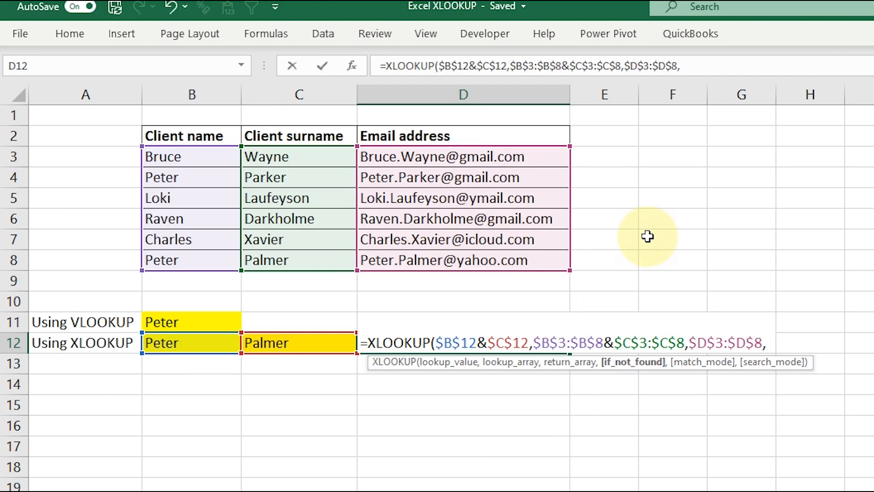
text(,0))
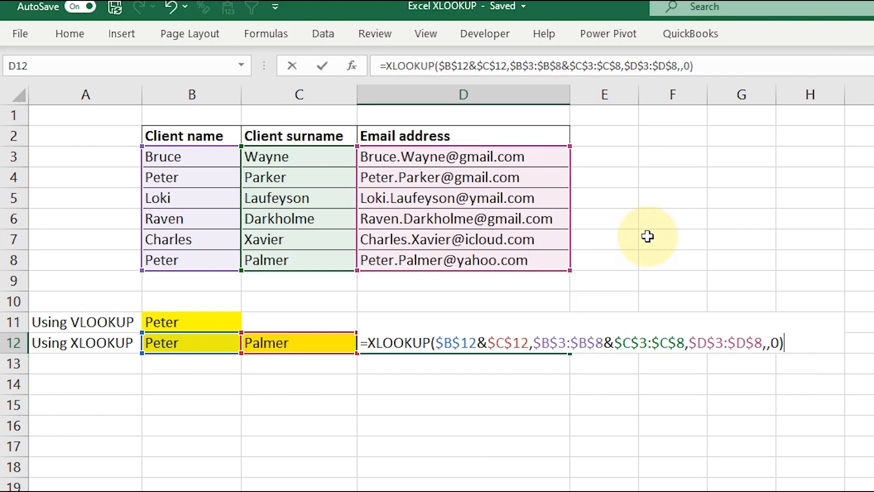
key(Return)
key(Up)
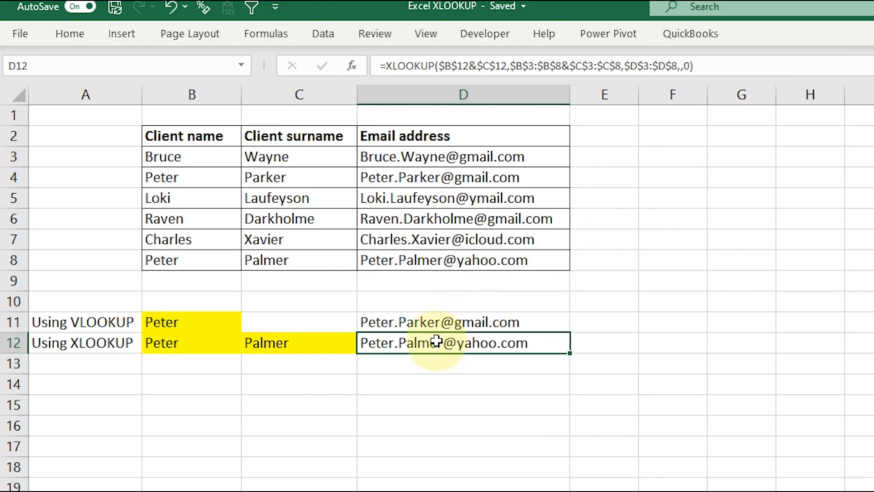
Replace the surname criterion in C12 with the surname from row 4 and check the XLOOKUP result in D12
click(202, 338)
click(287, 345)
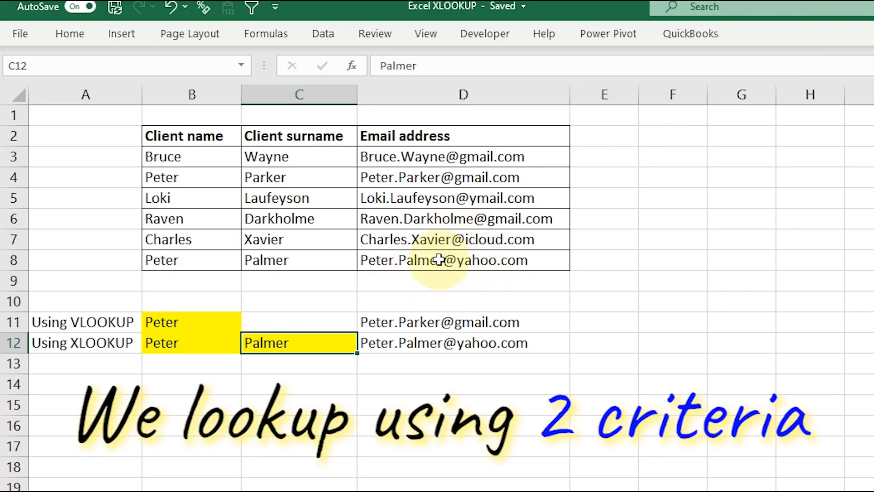
click(396, 352)
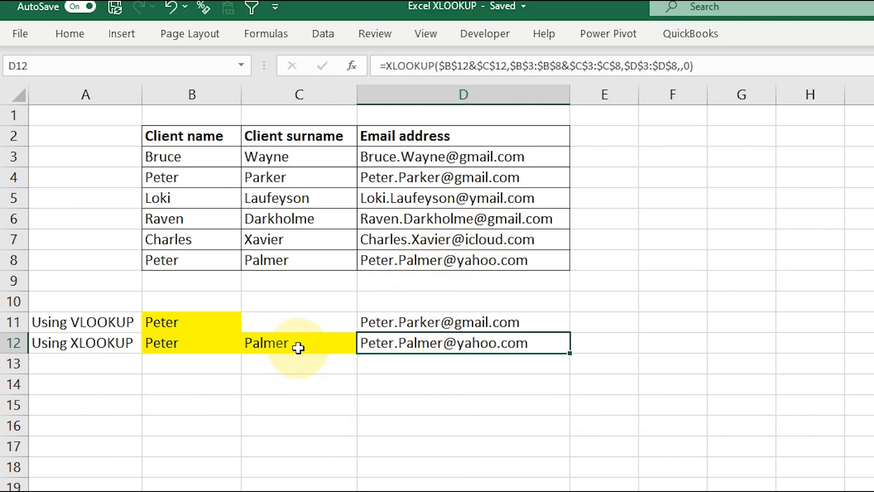
click(318, 344)
text(P)
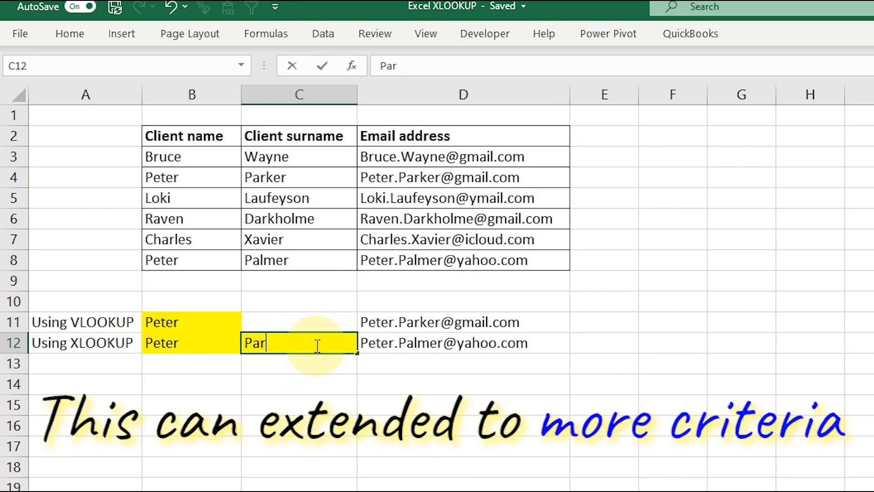
key(Return)
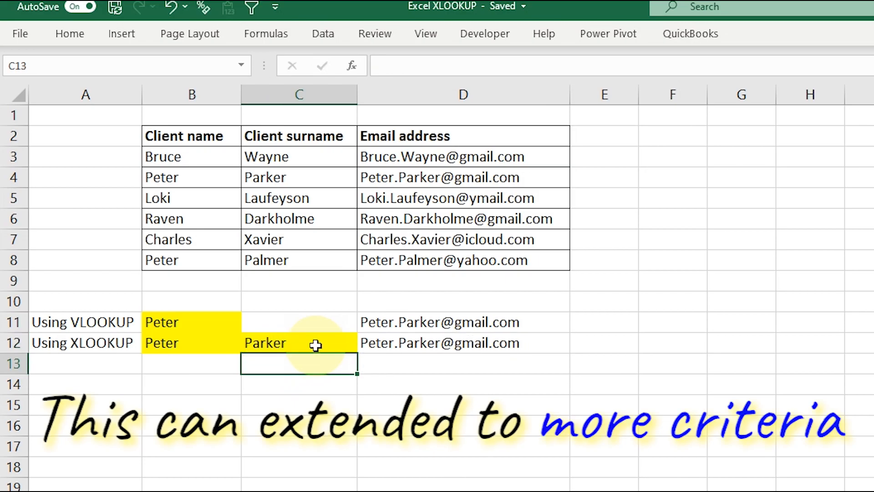
click(386, 341)
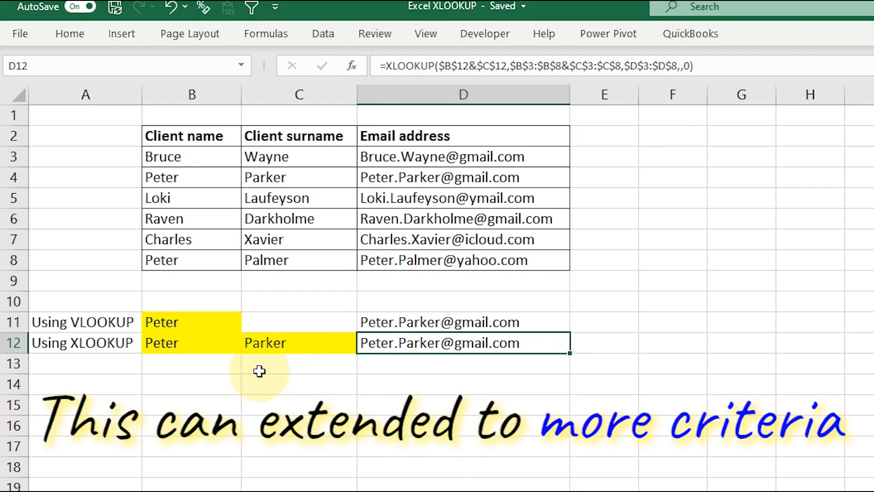
Examine the exchange-rate matrix: the currency headers in row 2 and column A, and the USD to ZAR and ZAR to USD rates
click(477, 407)
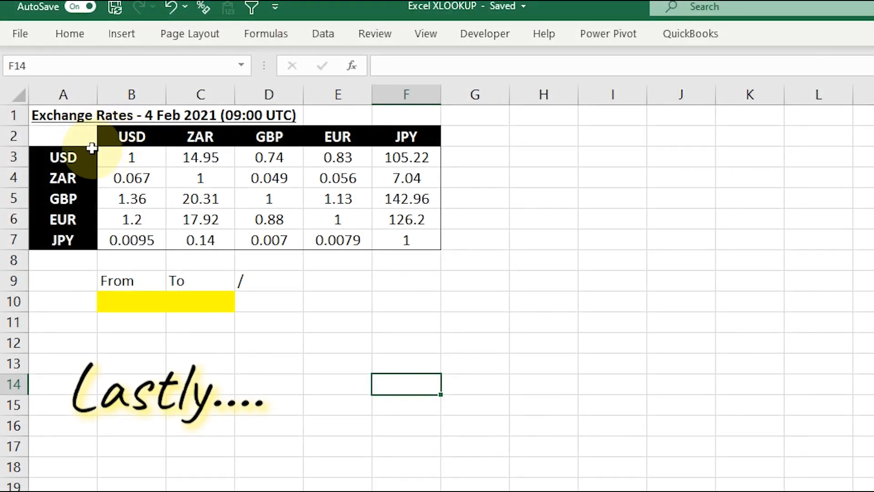
click(279, 294)
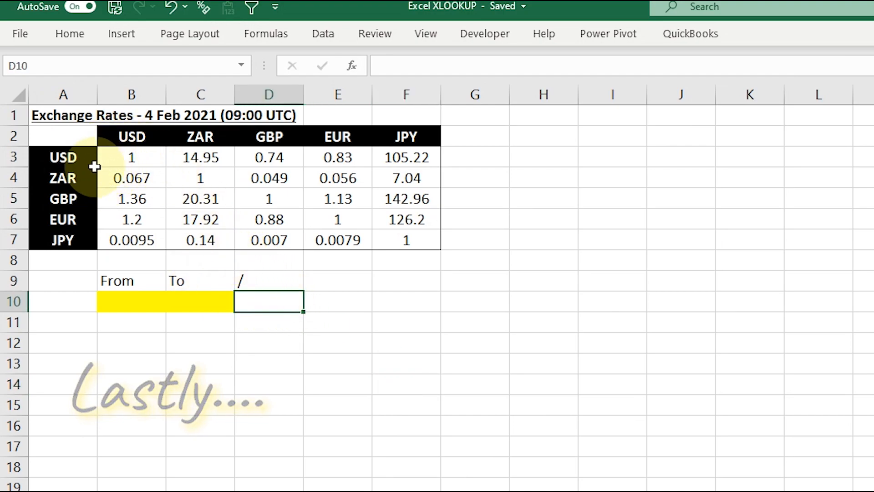
drag(104, 141, 409, 141)
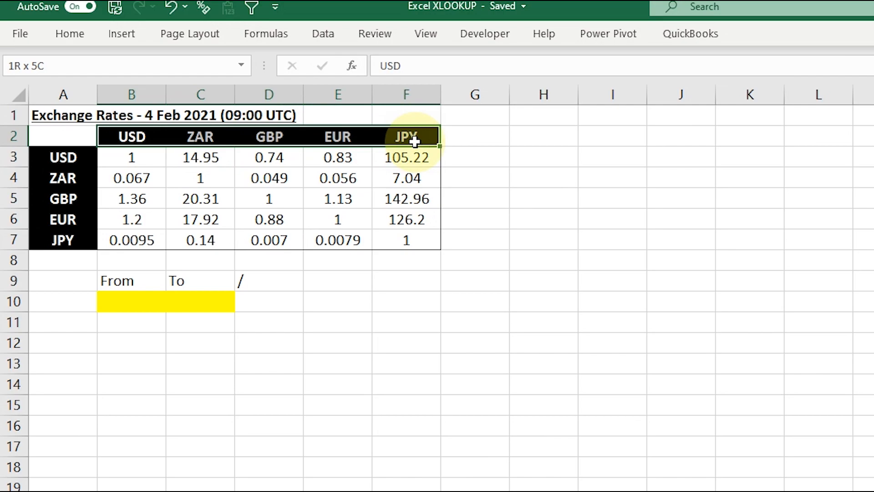
drag(83, 156, 59, 227)
drag(129, 159, 410, 249)
click(173, 175)
click(117, 158)
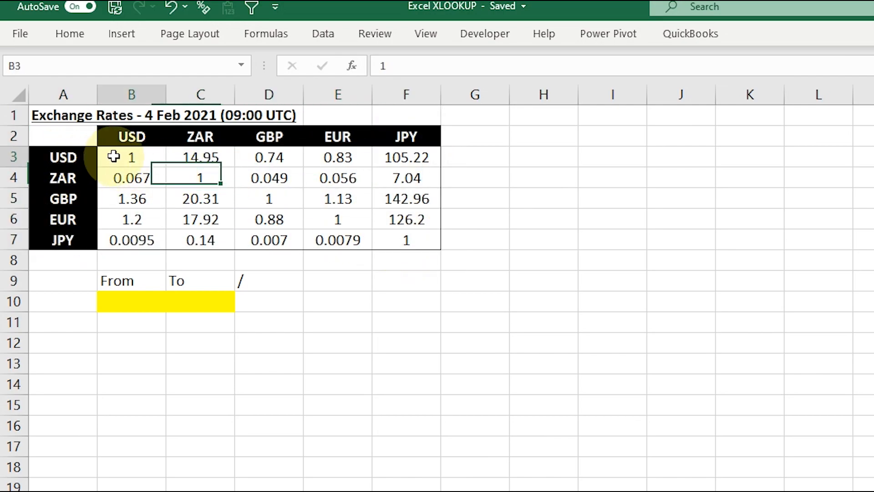
click(201, 159)
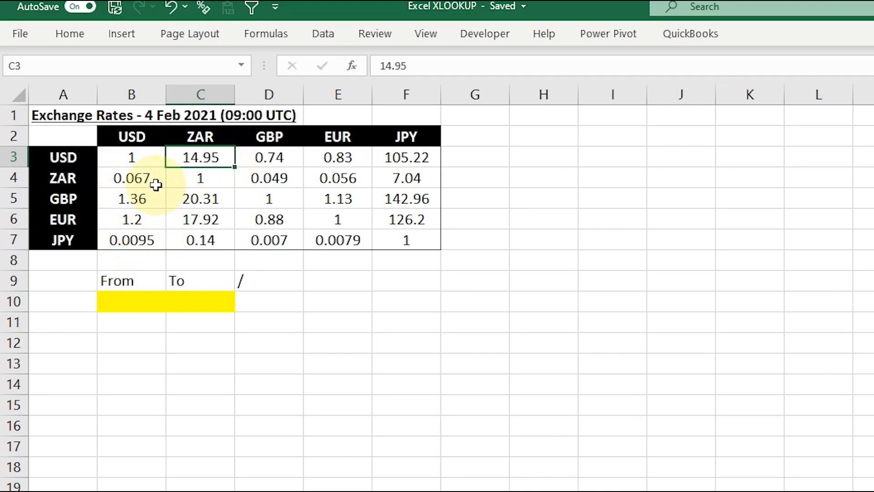
click(73, 181)
click(136, 178)
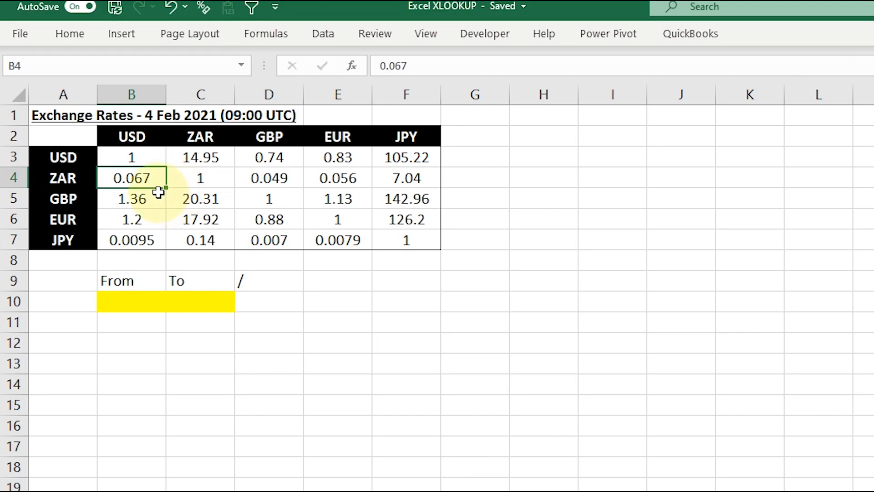
Enter USD as the From currency in B10 and ZAR as the To currency in C10
click(137, 301)
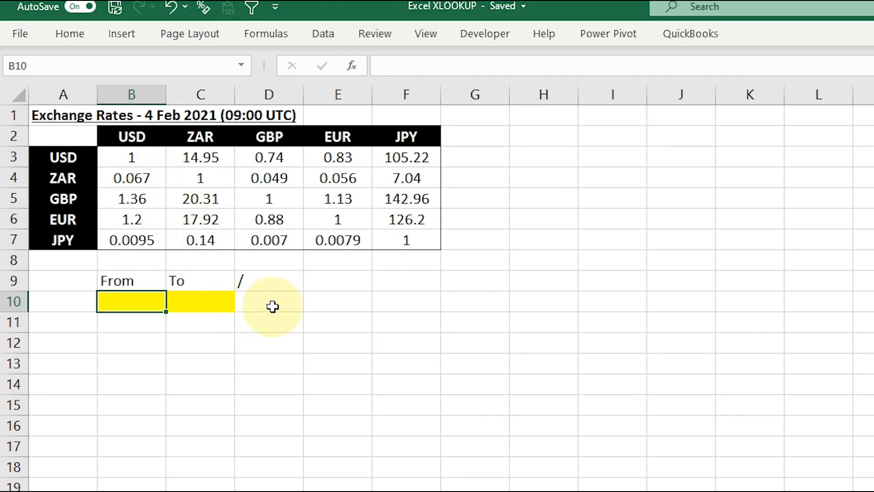
text(USD)
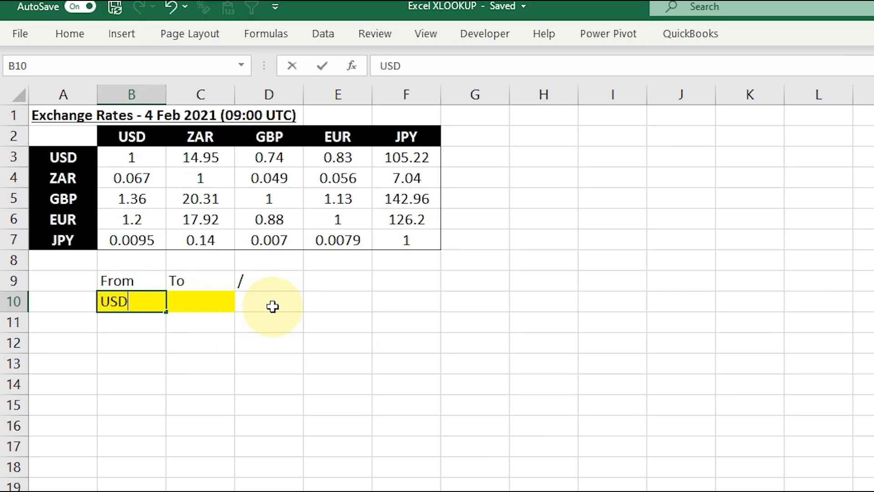
key(Tab)
text(Z)
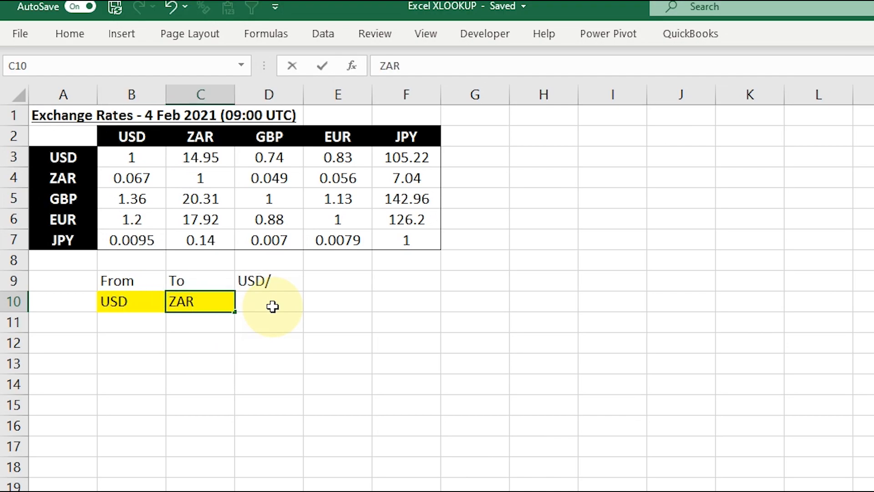
key(Tab)
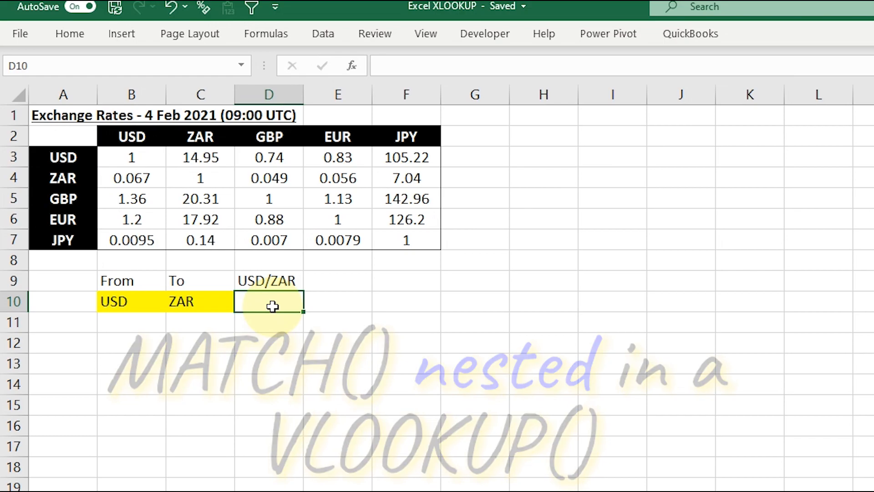
Start a VLOOKUP in D10 with lookup value $B$10 and table array $A$3:$F$7
text(vlo)
key(Tab)
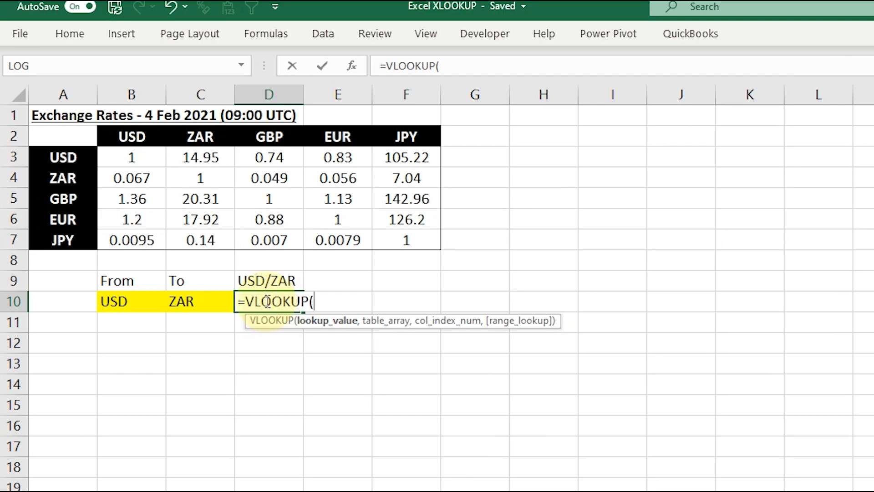
click(144, 301)
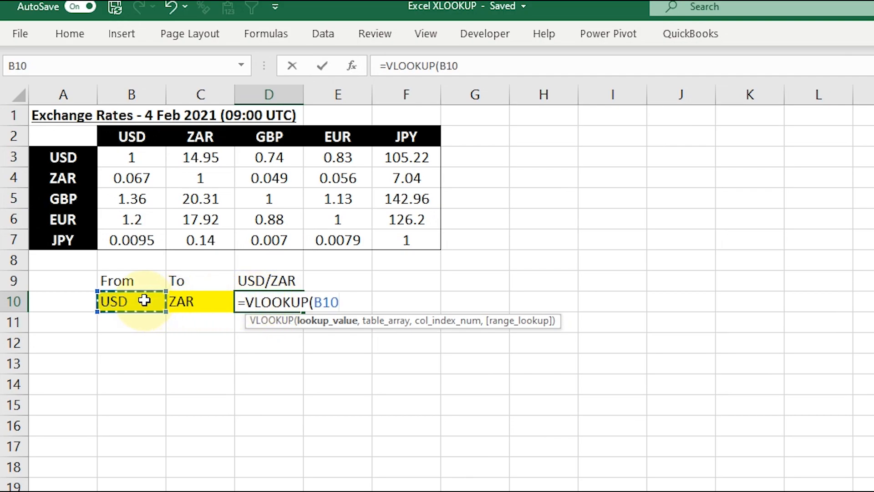
key(F4)
text(,)
drag(75, 157, 390, 230)
key(F4)
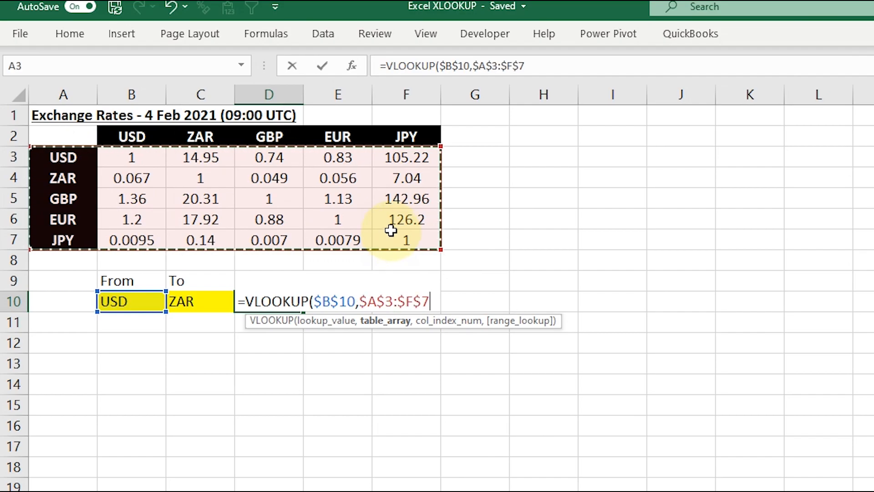
text(,)
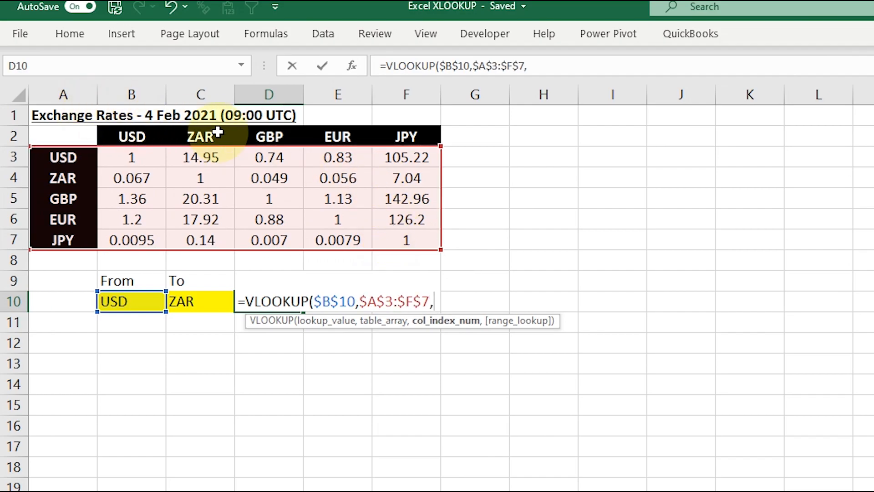
Nest a MATCH as the VLOOKUP's column index, finding $C$10 in $A$2:$F$2 with match type 0
text(matc)
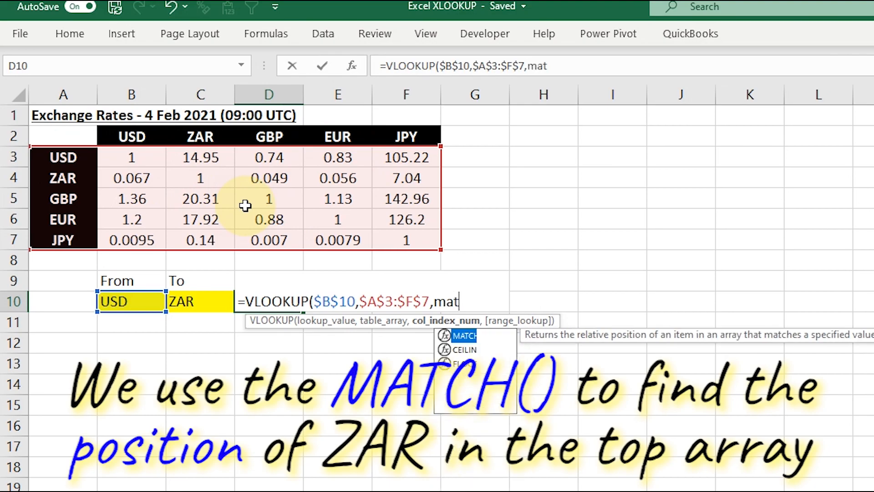
key(Tab)
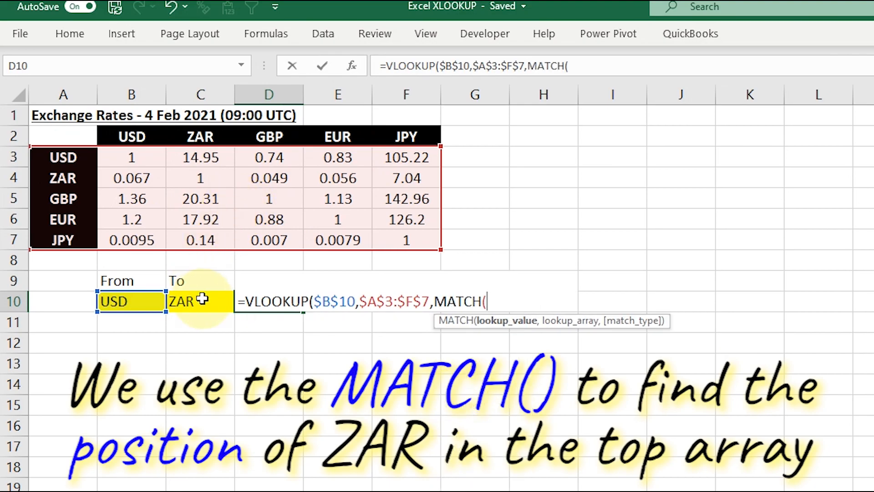
click(217, 294)
key(F4)
text(,)
drag(84, 136, 417, 135)
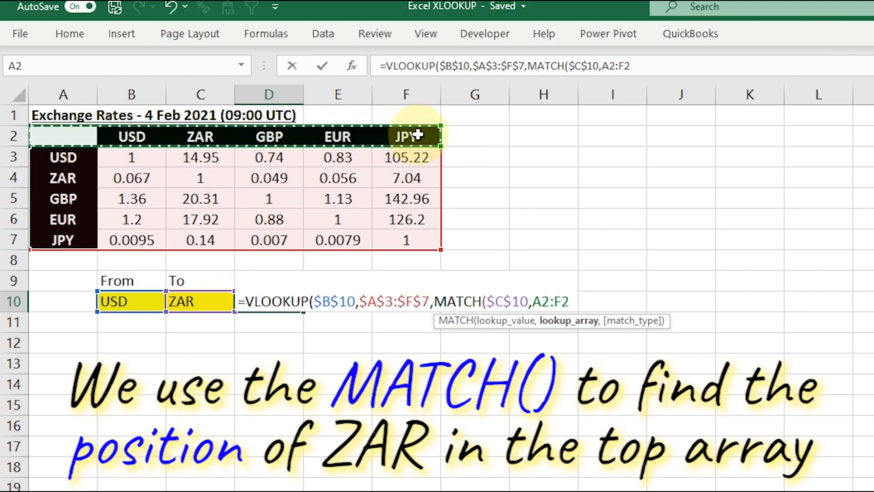
key(F4)
text(,)
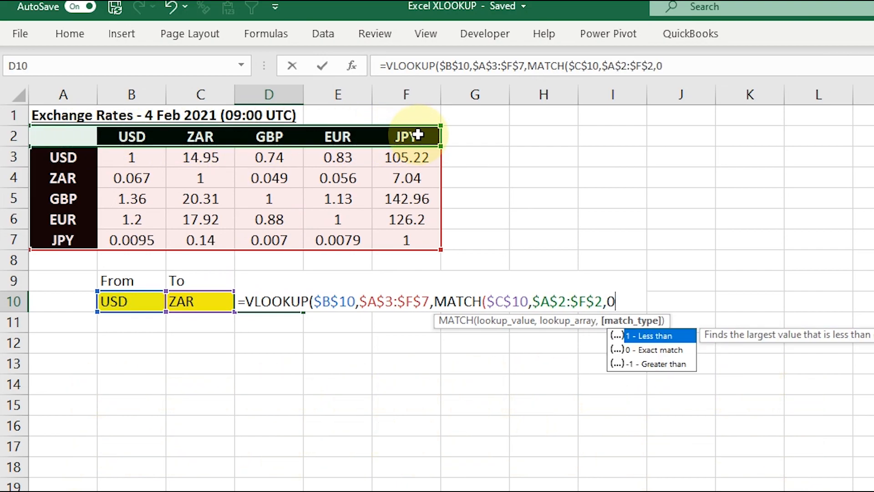
text(0))
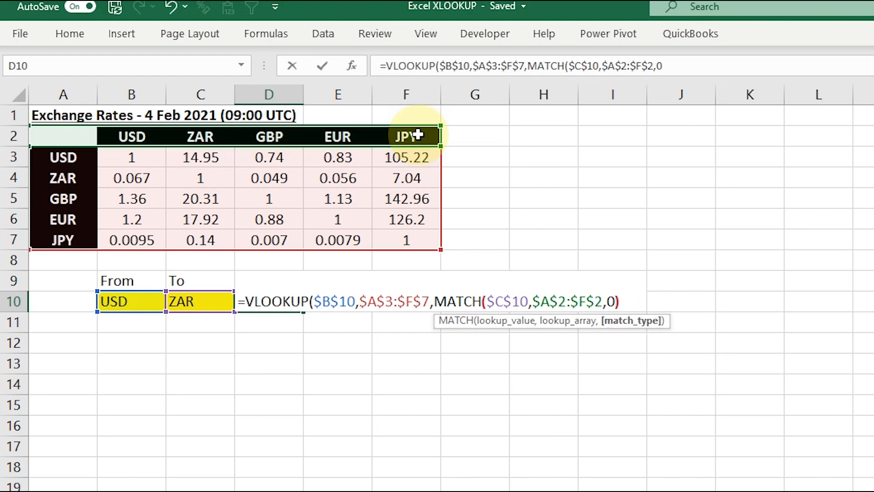
Complete the VLOOKUP in D10 with FALSE for an exact match and check it against the USD row's ZAR rate
text(,false)
key(Return)
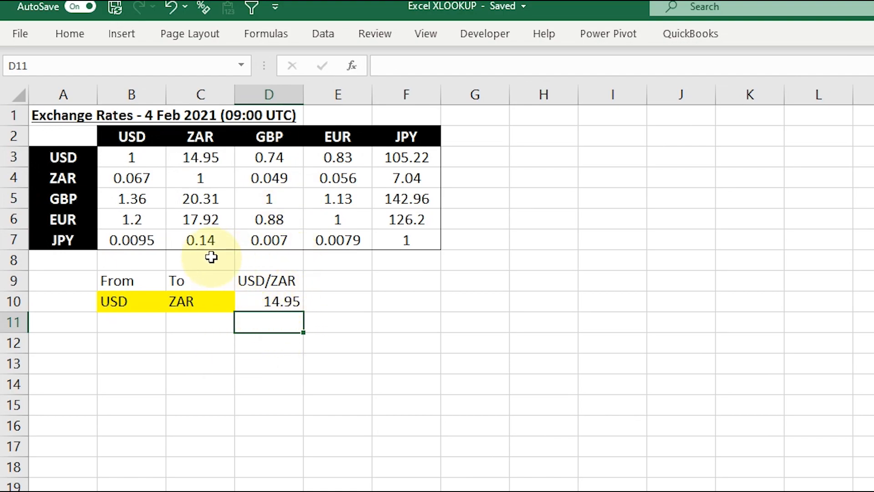
click(249, 298)
click(70, 157)
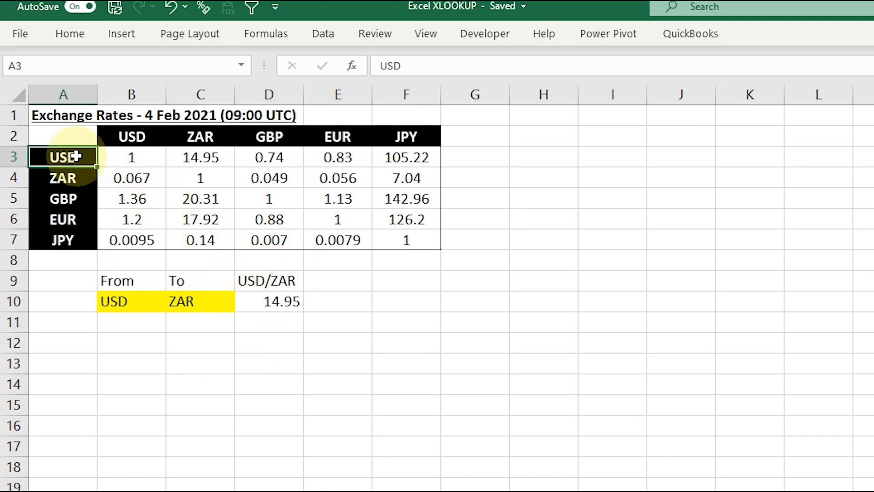
click(197, 156)
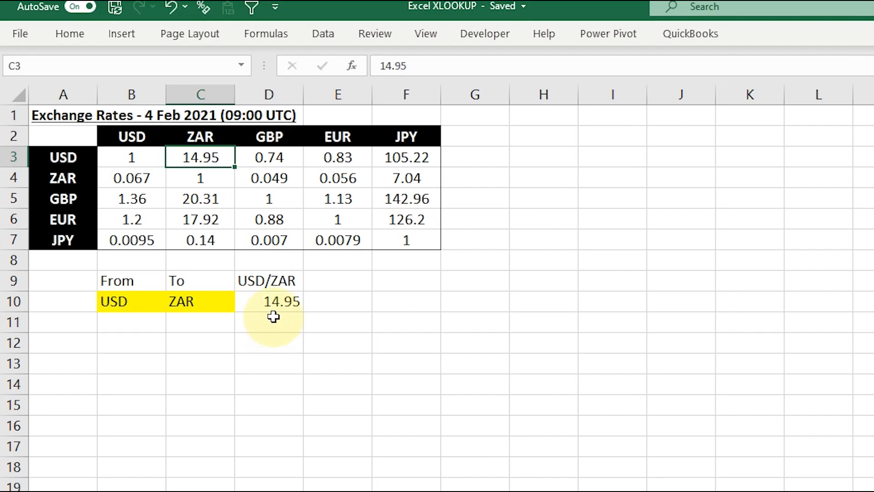
click(273, 319)
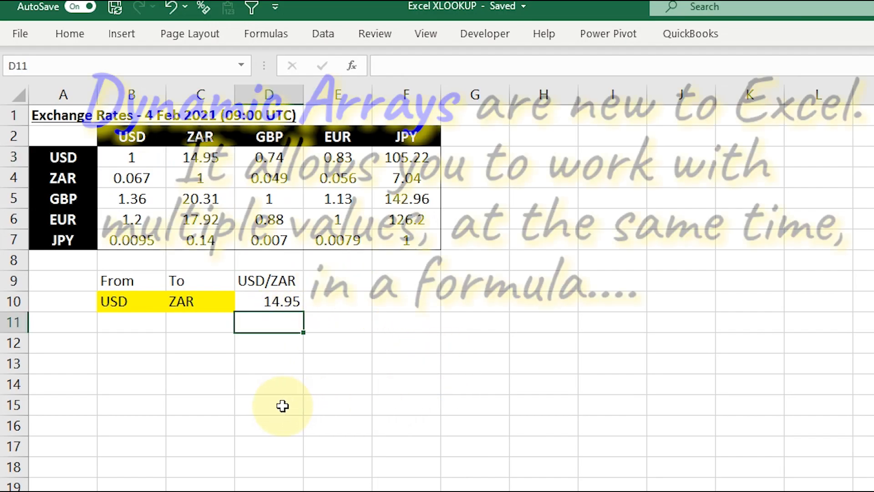
Start an XLOOKUP in D14 with lookup value $C$10 and lookup array $B$2:$F$2
click(279, 383)
text(=x)
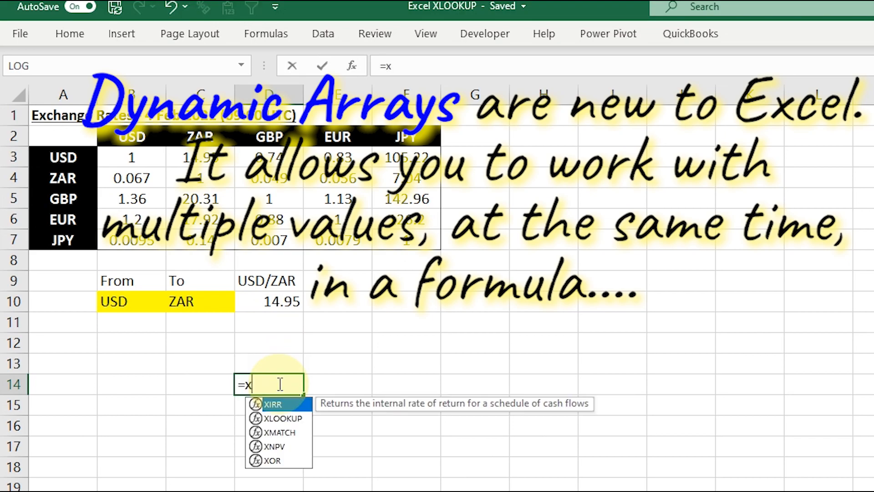
text(lo)
key(Tab)
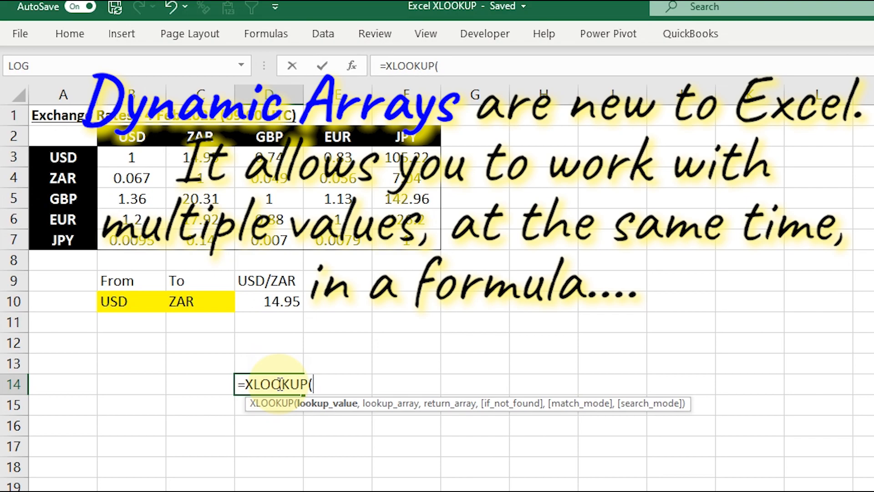
click(195, 304)
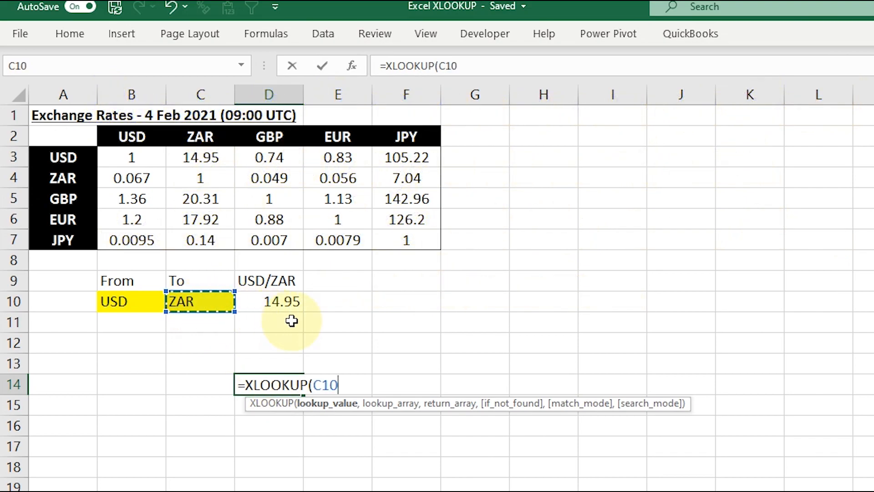
key(F4)
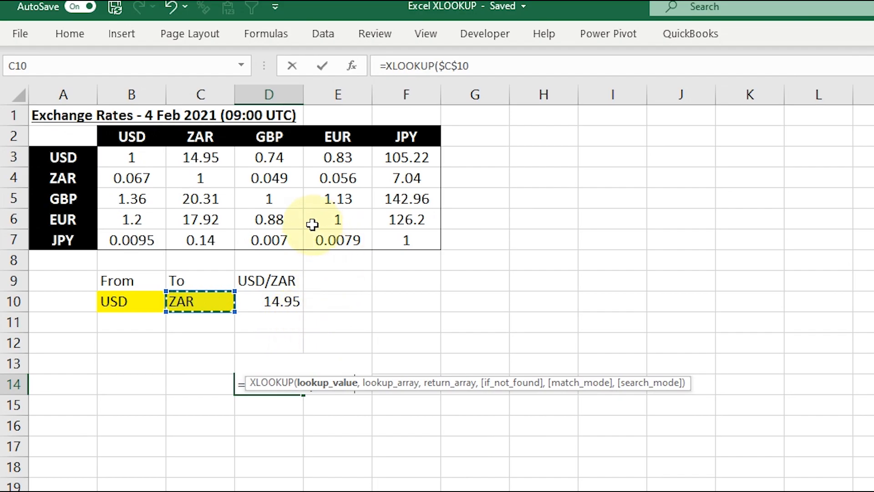
text(,)
click(139, 138)
drag(142, 138, 416, 141)
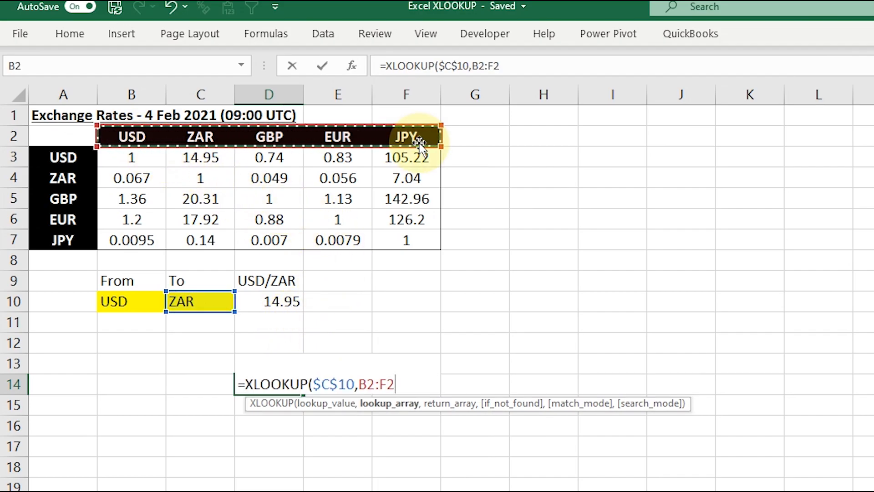
key(F4)
Set the XLOOKUP's return array to $B$3:$F$7 and complete the formula in D14
text(,)
click(132, 159)
drag(132, 159, 401, 243)
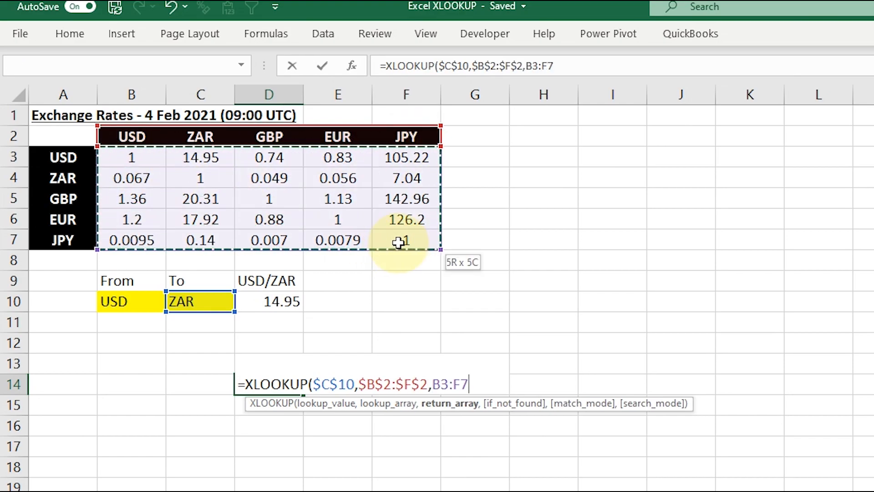
key(F4)
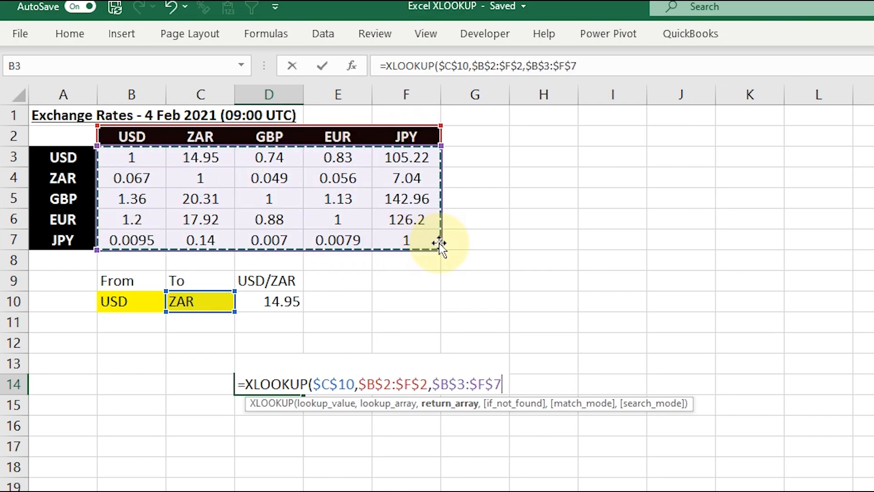
text())
key(Return)
Compare the spilled XLOOKUP results in D14:D18 with the ZAR column of the exchange-rate matrix
drag(269, 157, 269, 240)
click(271, 383)
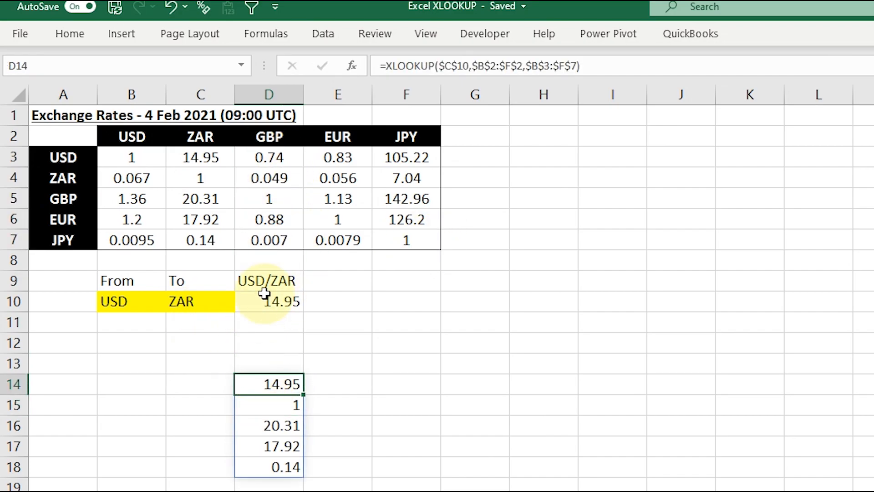
drag(130, 137, 402, 137)
click(204, 136)
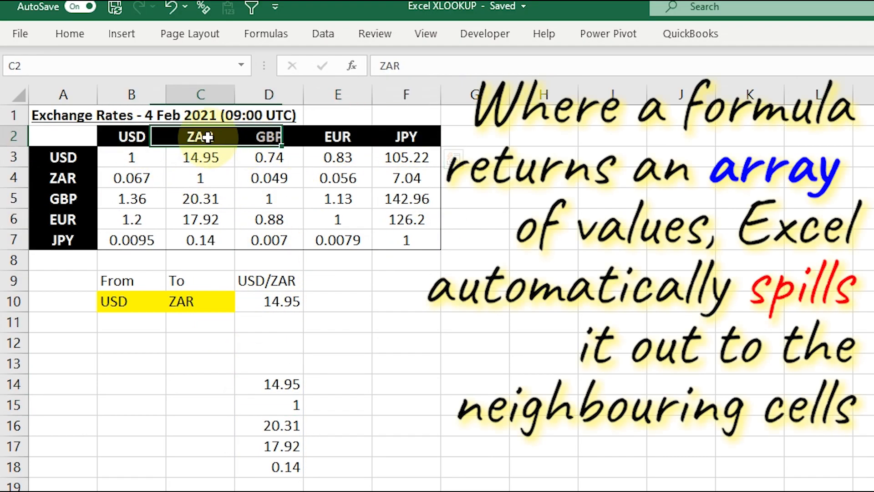
drag(209, 150, 214, 249)
click(282, 385)
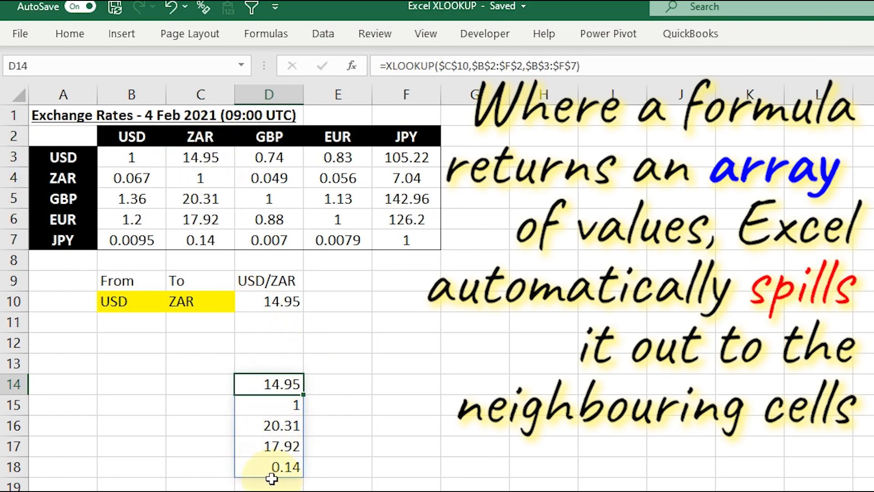
click(249, 403)
click(258, 432)
drag(265, 466, 262, 384)
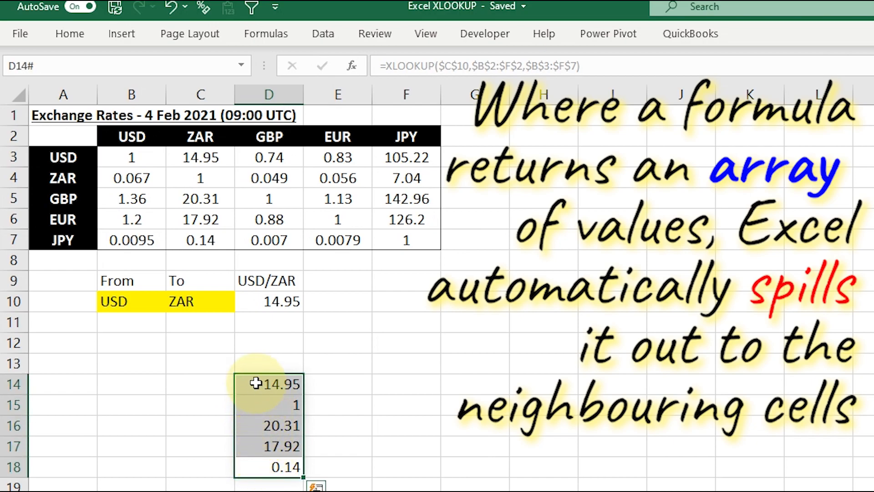
click(283, 385)
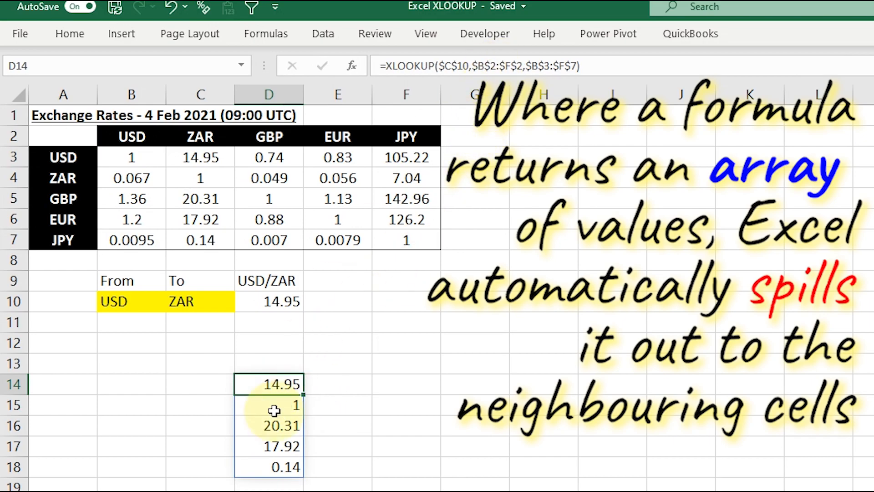
Examine the formula shown for each spilled cell from D15 to D18 and for the source cell D14
click(276, 409)
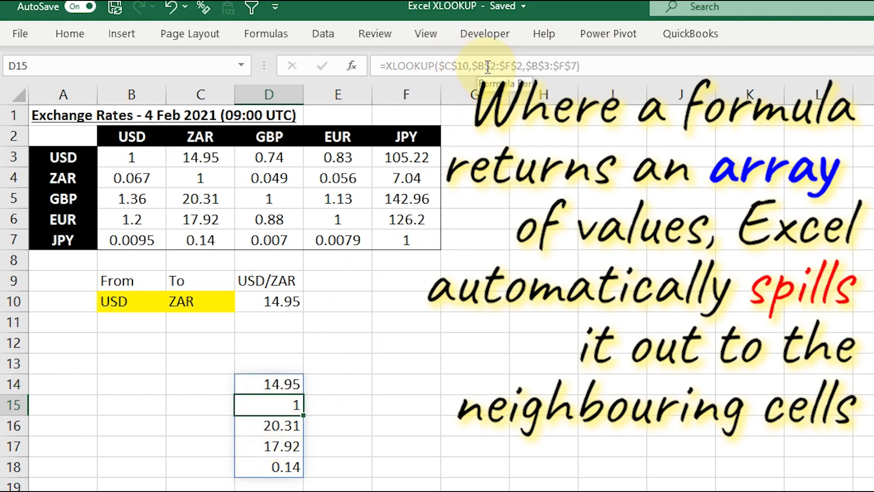
key(Down)
key(Down)
key(Down)
key(Up)
key(Up)
key(Up)
key(Up)
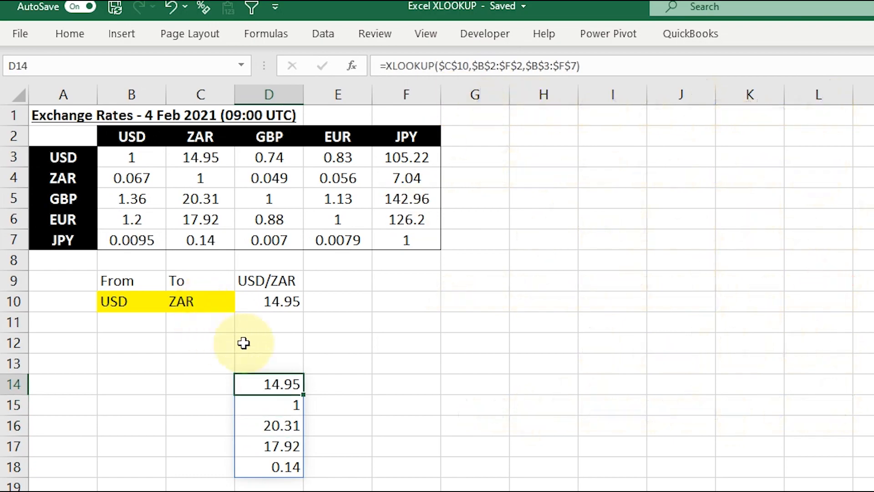
click(274, 321)
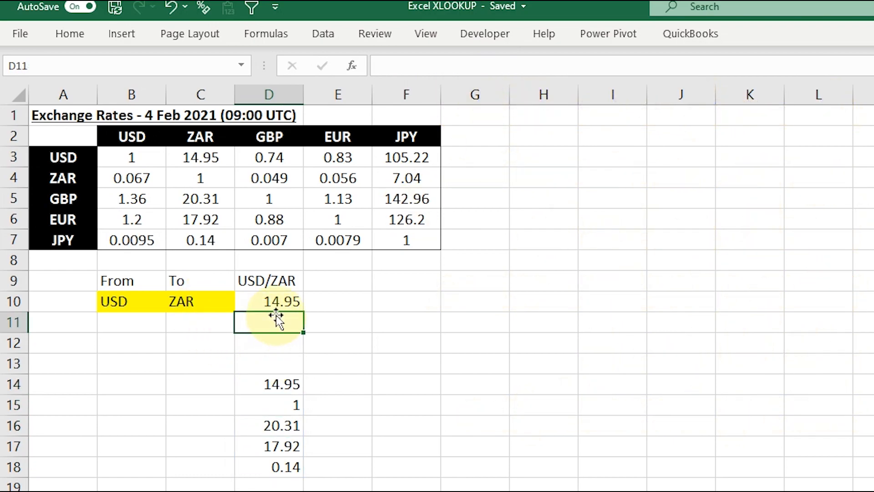
key(Down)
key(Down)
key(Down)
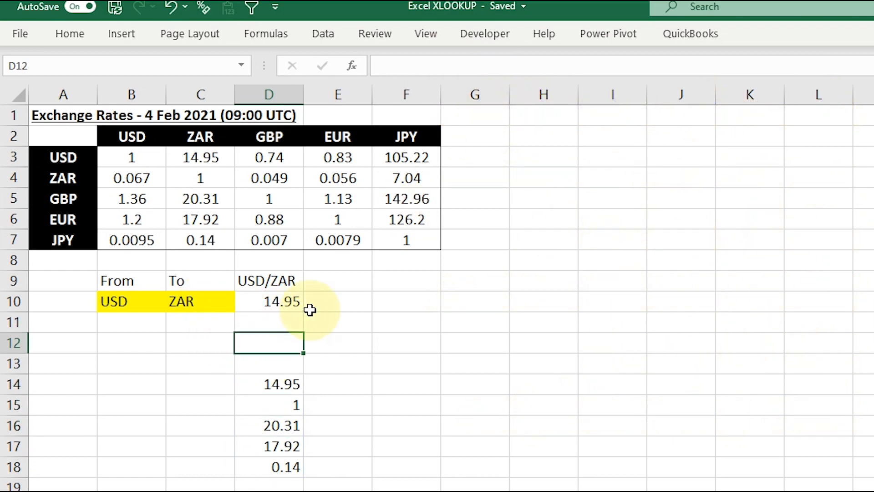
click(273, 301)
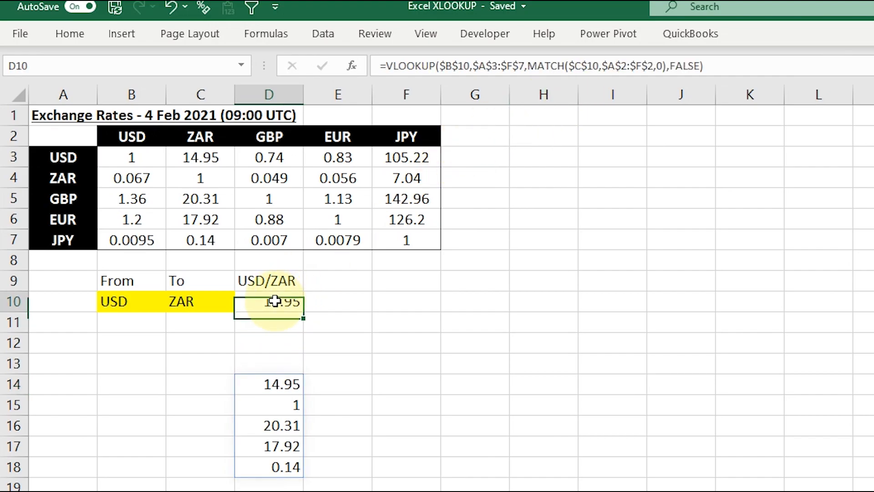
Copy the XLOOKUP formula text from D14 without its equals sign
click(279, 385)
drag(579, 65, 392, 63)
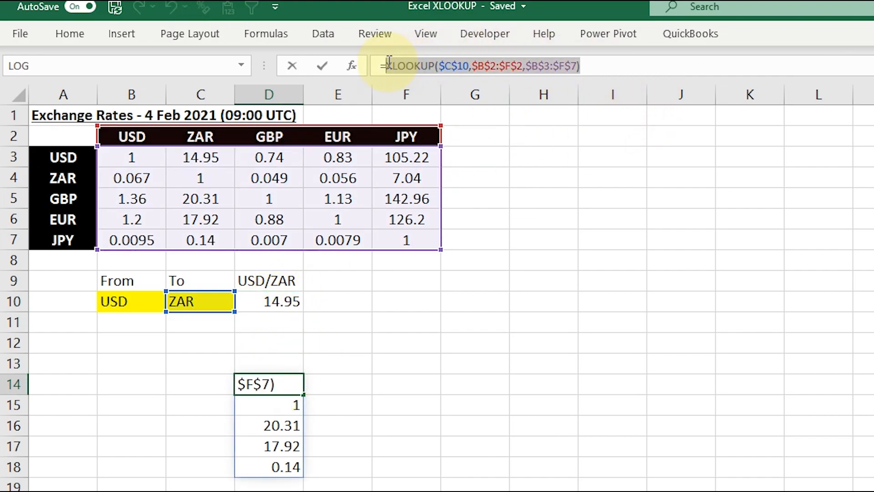
key(Escape)
Start an XLOOKUP in D11 with lookup value $B$10 and lookup array $A$3:$A$7
click(269, 319)
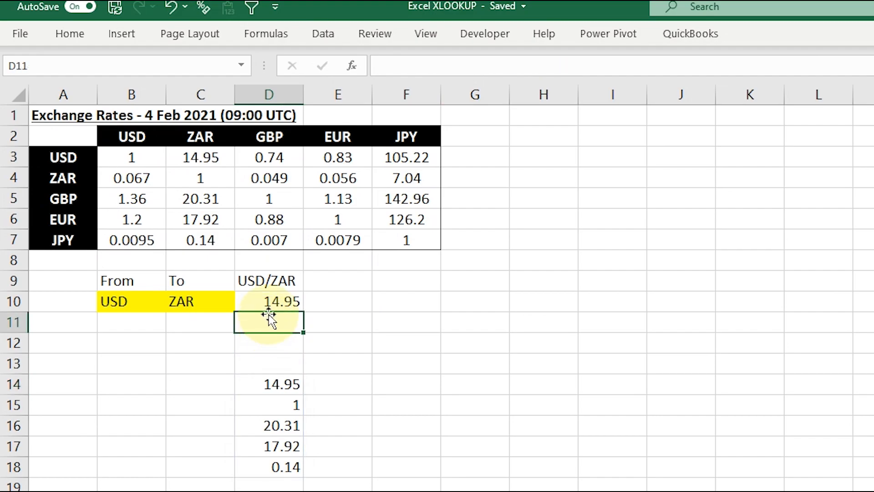
text(=xl)
key(Tab)
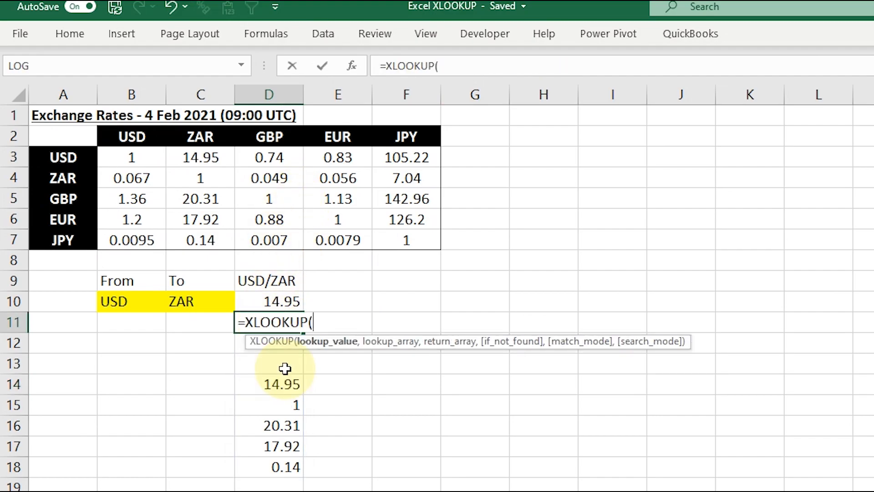
click(147, 305)
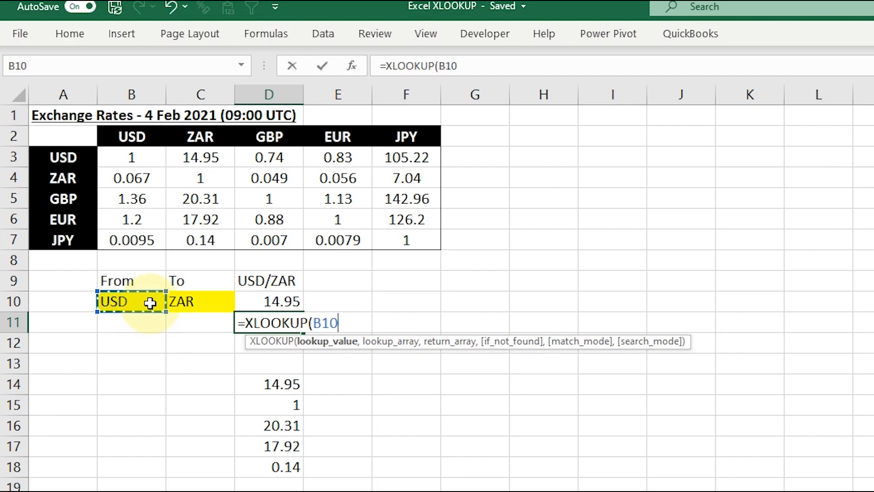
key(F4)
text(,)
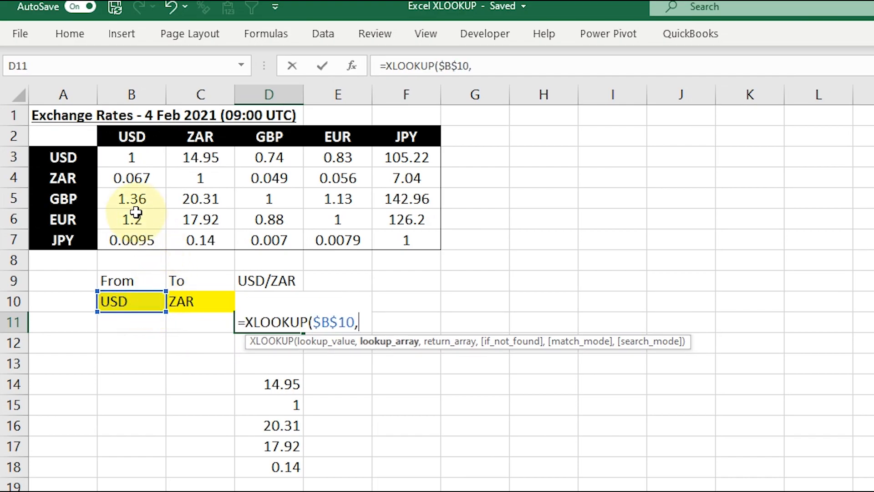
drag(84, 156, 86, 242)
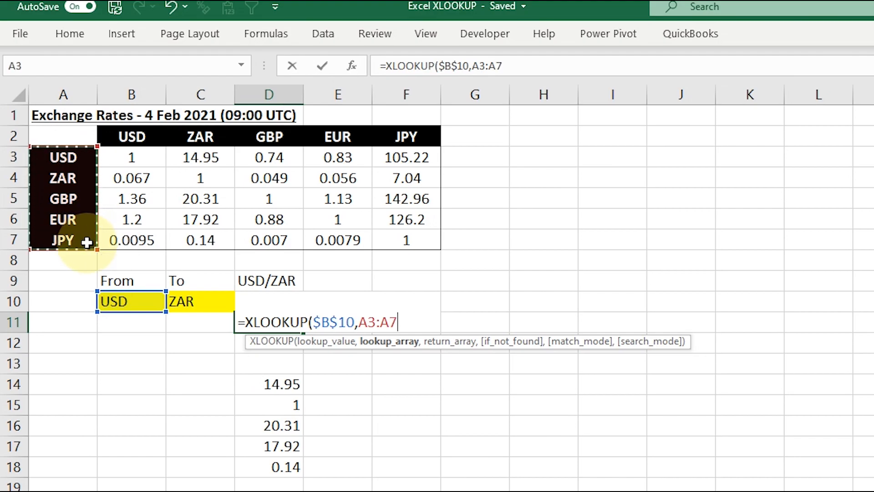
key(F4)
text(,)
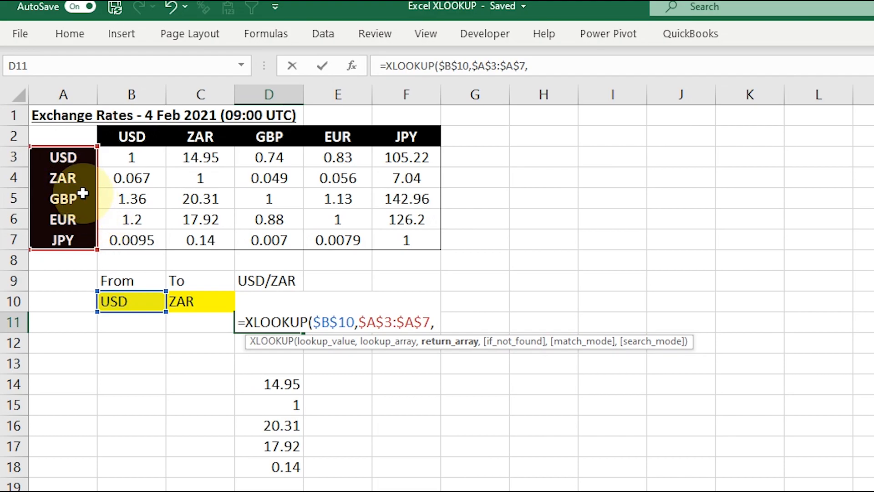
Nest XLOOKUP($C$10,$B$2:$F$2,$B$3:$F$7) as D11's return array, leave if-not-found empty, and finish with match mode 0
text(XLOOKUP($C$10,$B$2:$F$2,$B$3:$F$7))
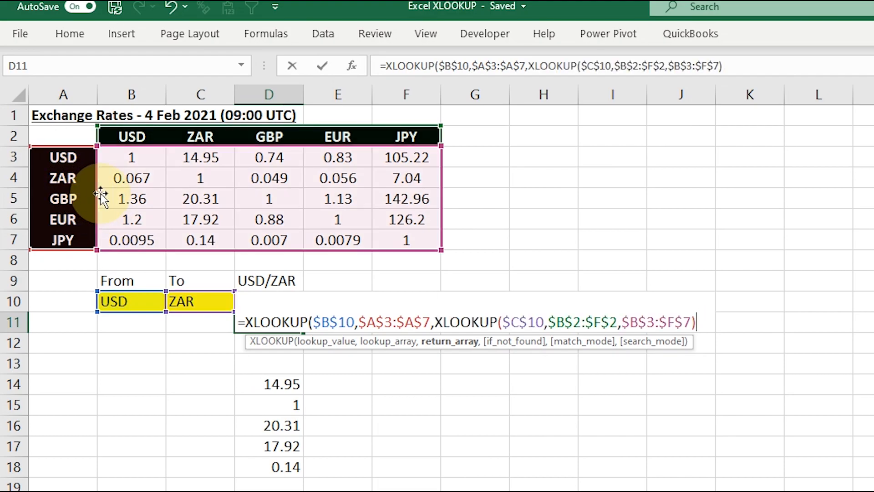
text(,,0)
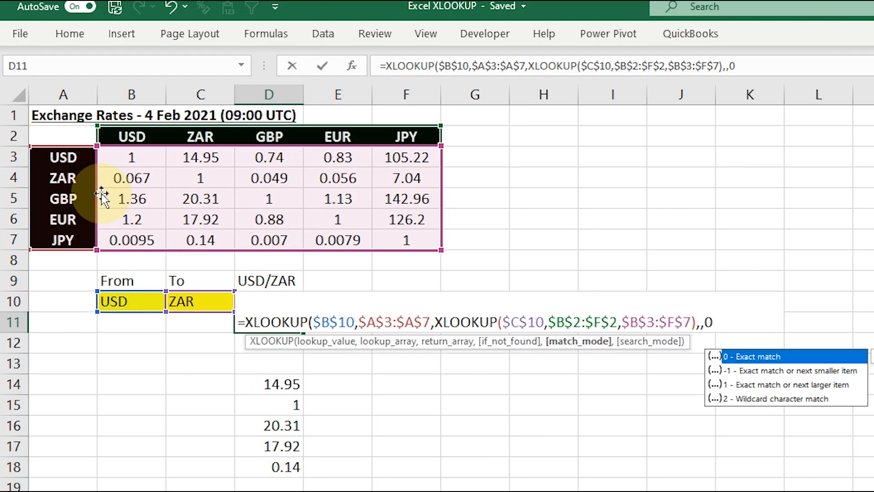
text())
key(Return)
key(Up)
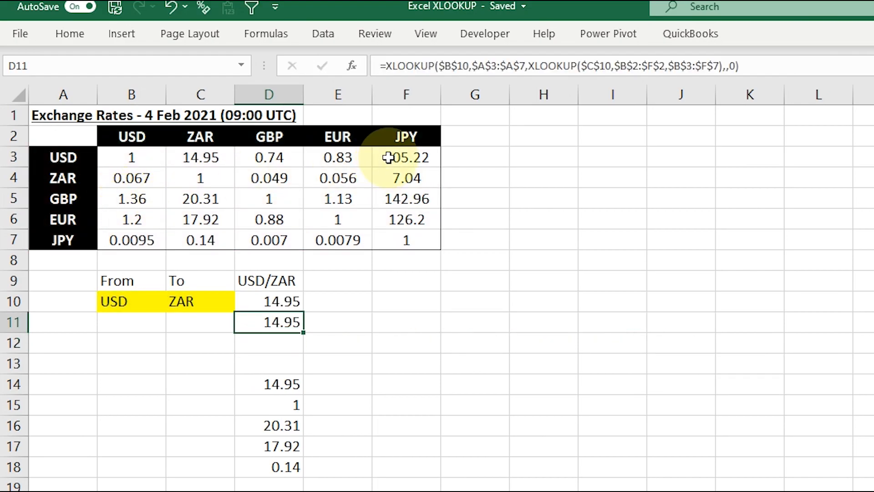
Examine the nested XLOOKUP that serves as the return array in D11's formula
click(466, 61)
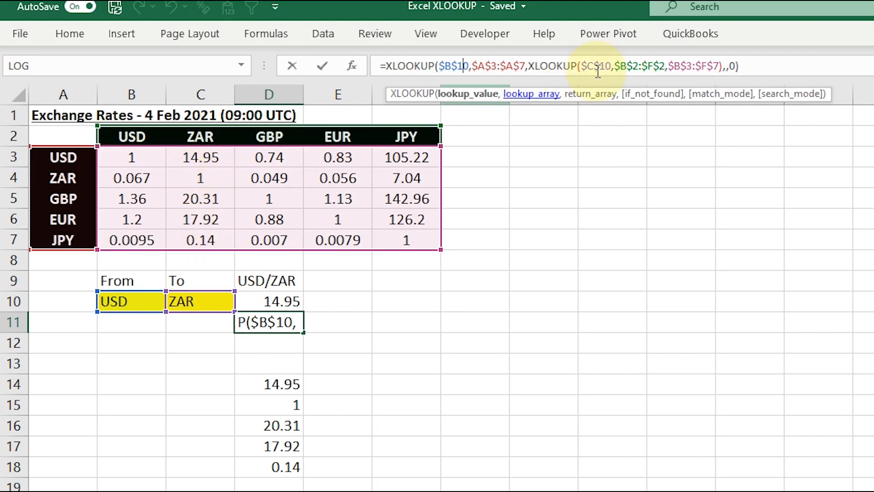
drag(529, 66, 723, 66)
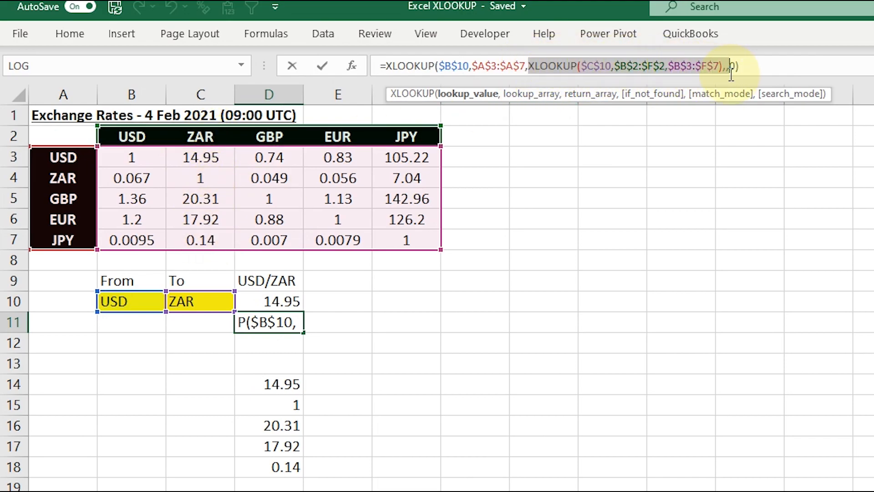
key(Escape)
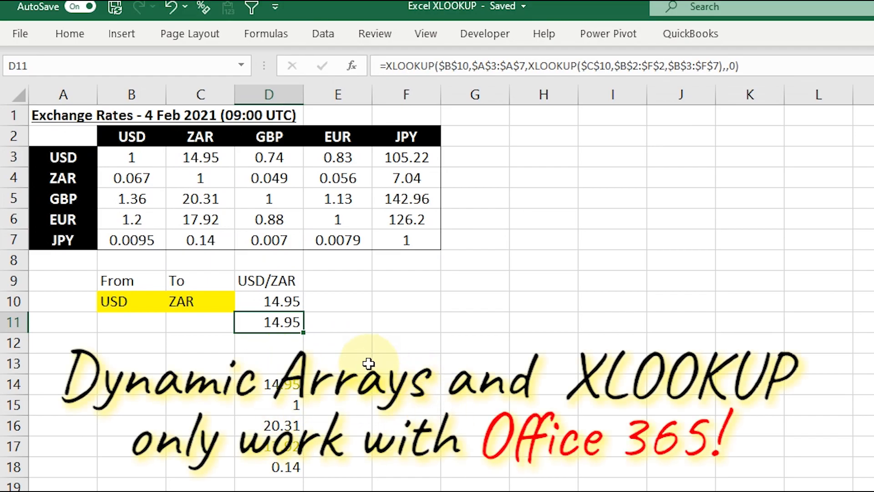
Delete the helper XLOOKUP in D14 and recheck the nested XLOOKUP formula in D11
click(279, 383)
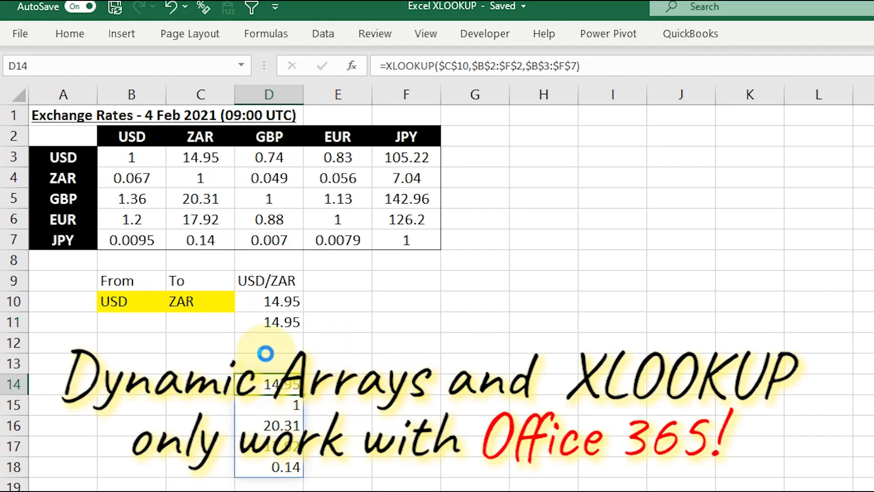
key(Delete)
click(278, 321)
click(544, 69)
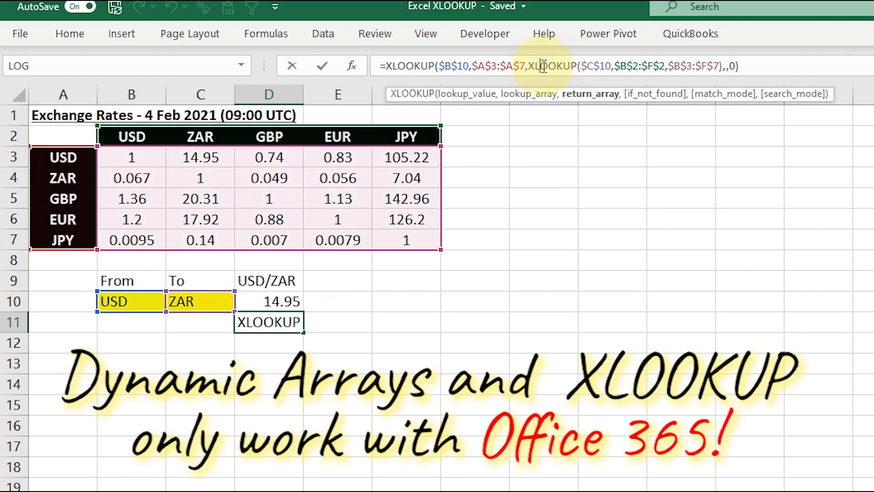
key(Escape)
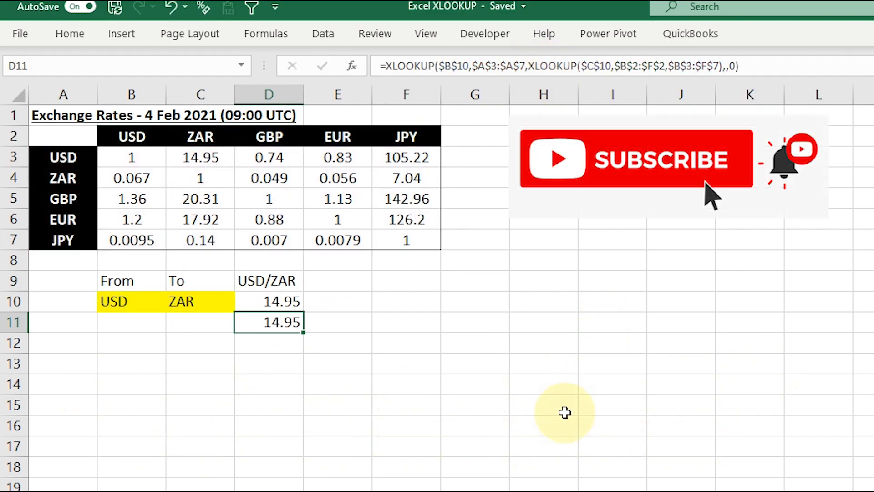
click(564, 412)
click(463, 296)
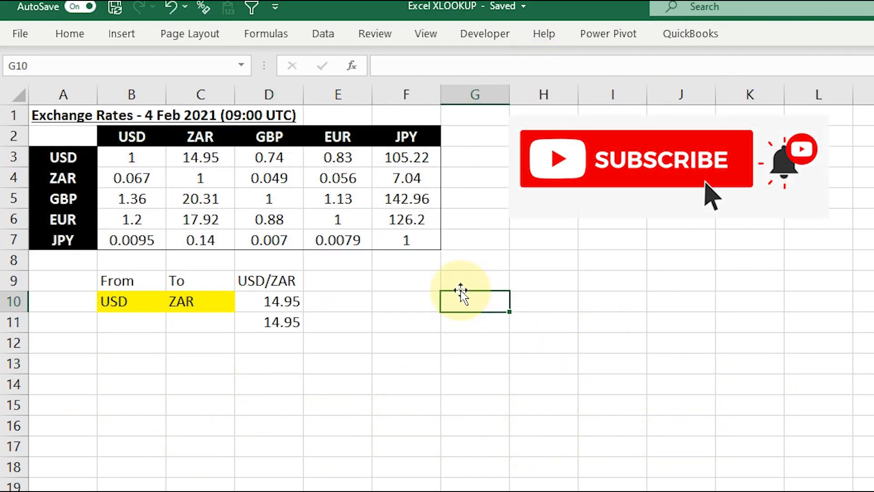